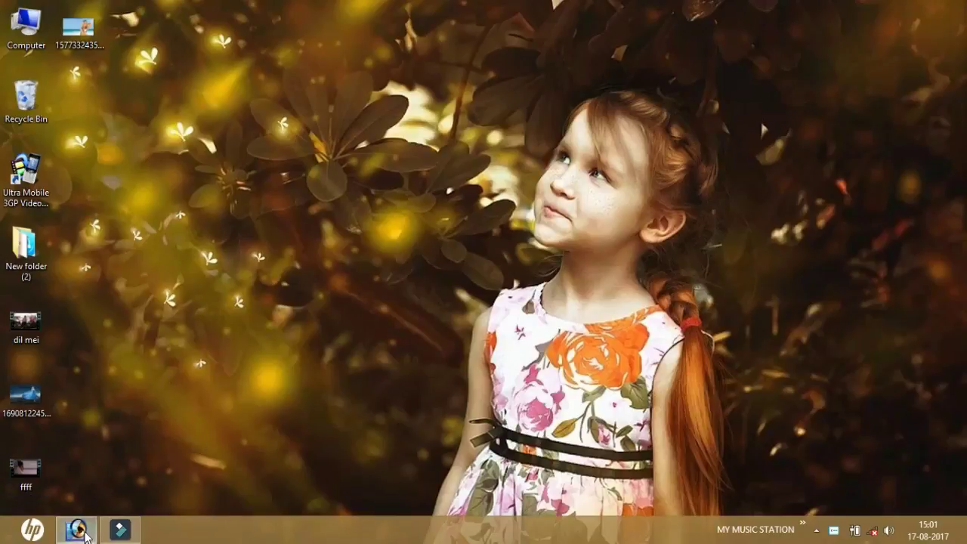
# Bring Photoshop forward and start opening an image from the File menu.
pyautogui.click(75, 529)
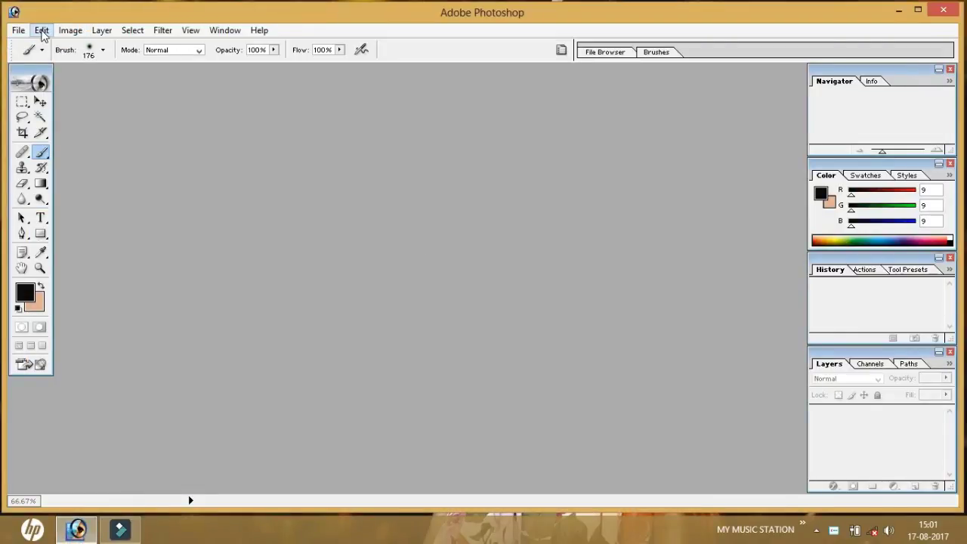
pyautogui.click(18, 31)
pyautogui.click(30, 63)
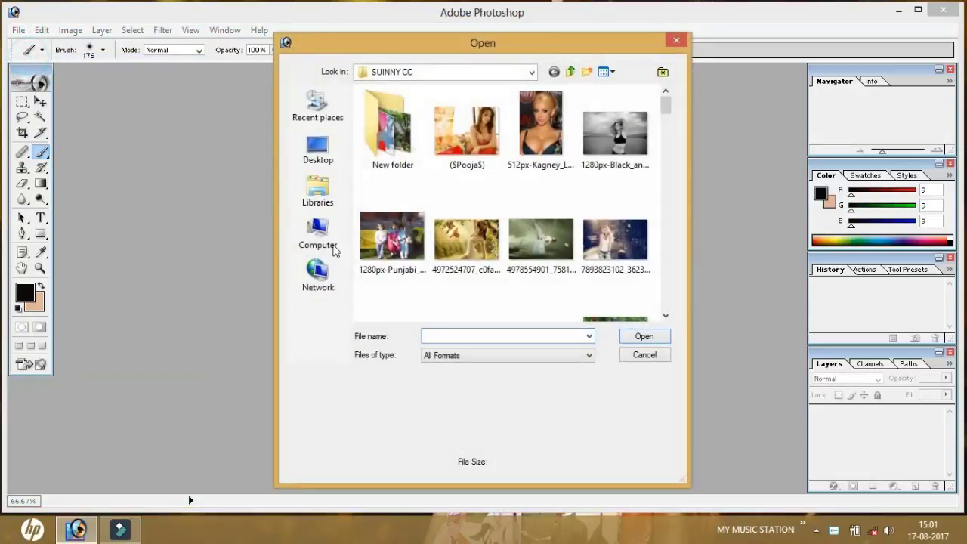
# Scroll the SUINNY CC folder and open girl-421038_960_720.
pyautogui.click(664, 316)
pyautogui.click(664, 316)
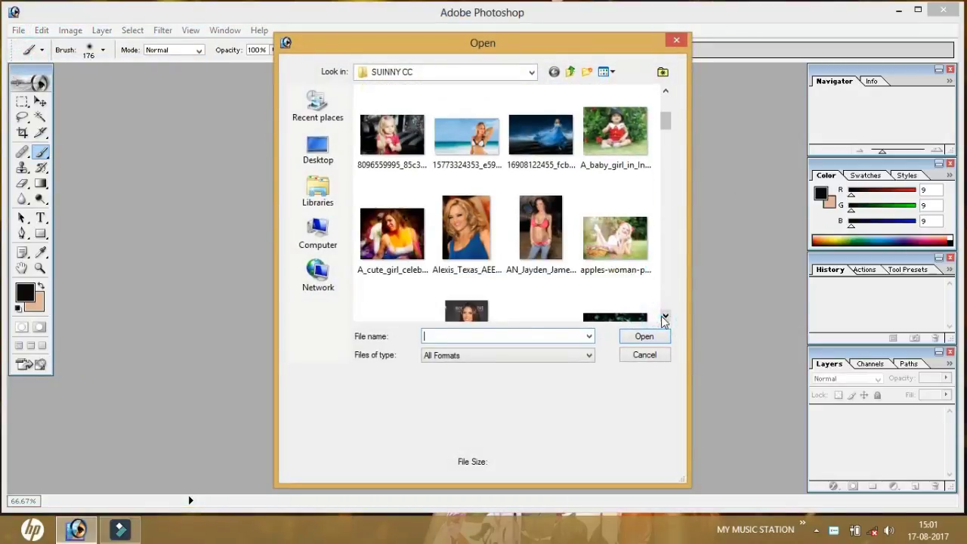
pyautogui.click(664, 316)
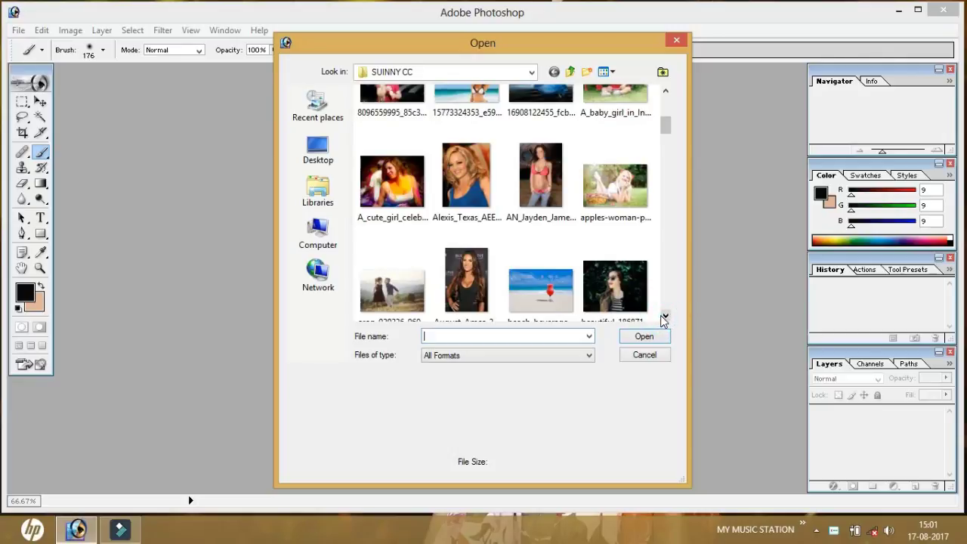
pyautogui.click(662, 316)
pyautogui.click(662, 316)
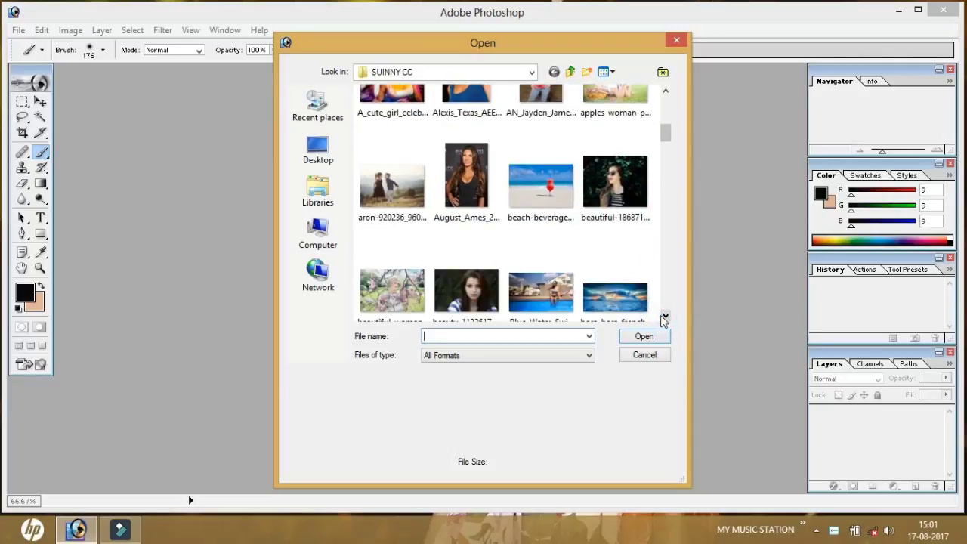
pyautogui.click(663, 316)
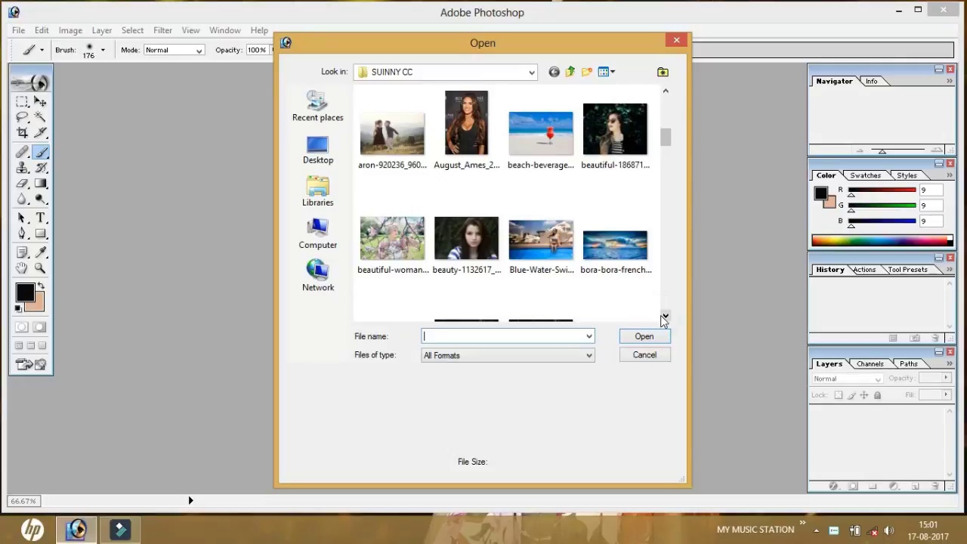
pyautogui.click(663, 315)
pyautogui.click(664, 316)
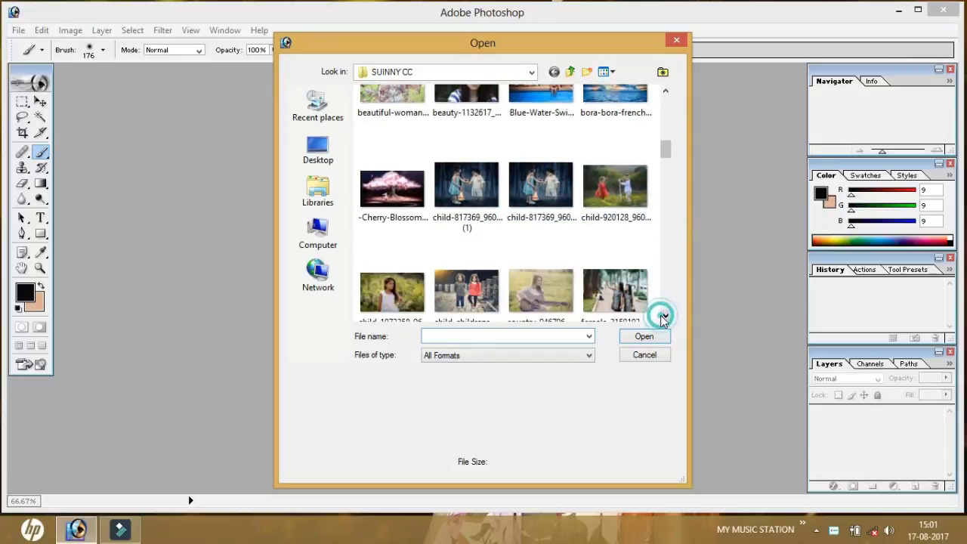
pyautogui.click(664, 316)
pyautogui.click(664, 316)
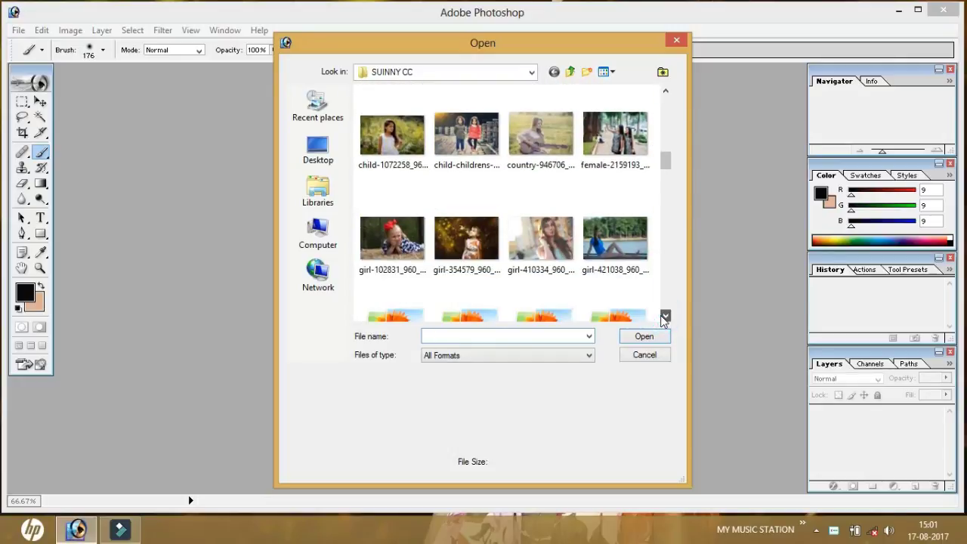
pyautogui.doubleClick(615, 238)
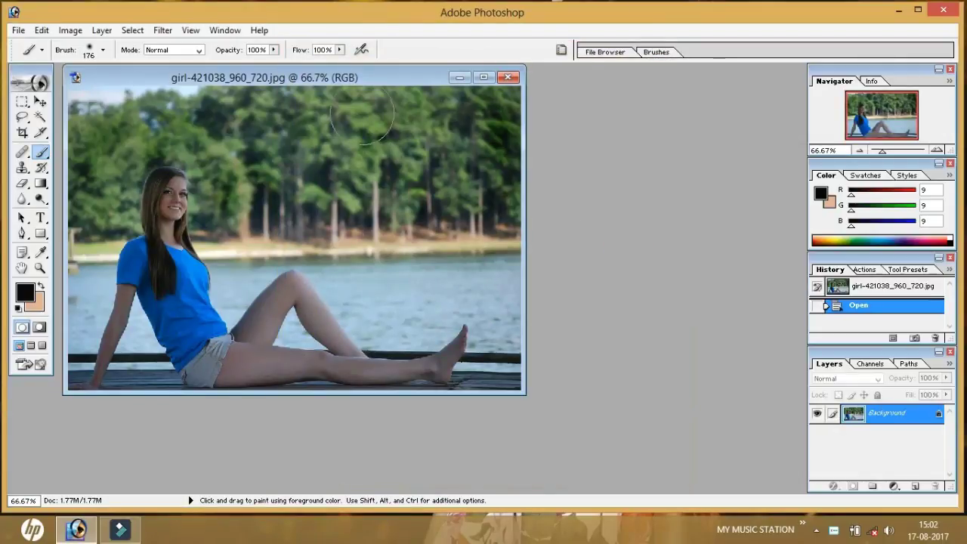
# Maximize the document, convert Background to Layer 0, and add an empty Layer 1 above it.
pyautogui.click(486, 76)
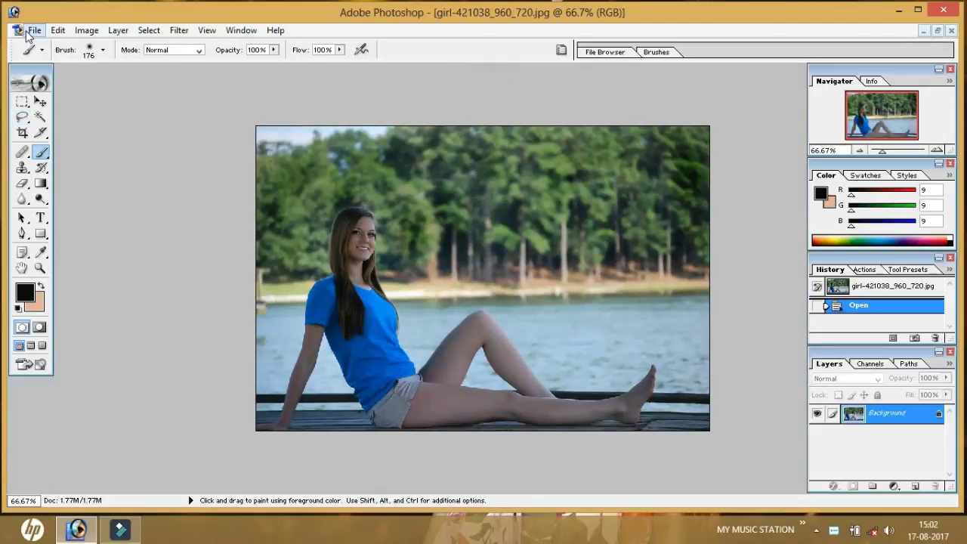
pyautogui.doubleClick(897, 417)
pyautogui.click(588, 237)
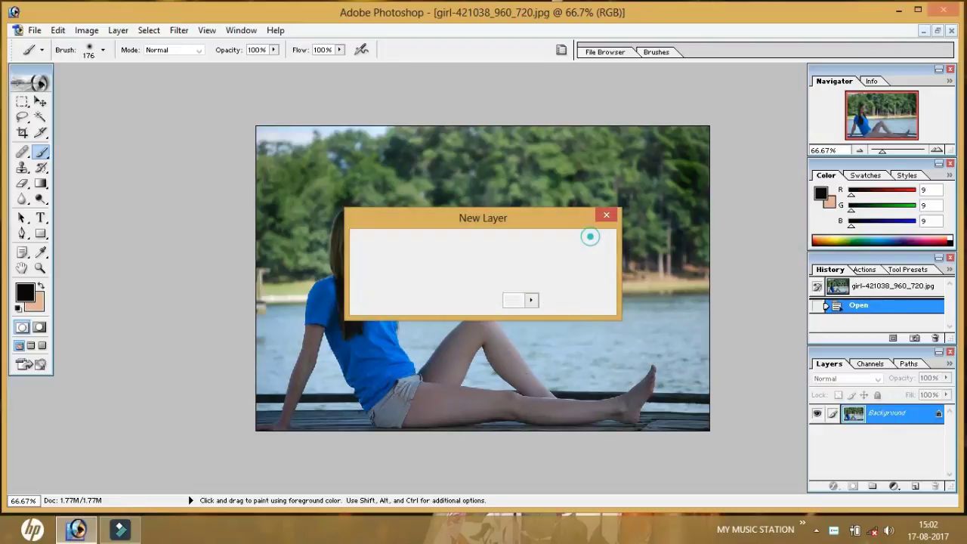
pyautogui.click(913, 486)
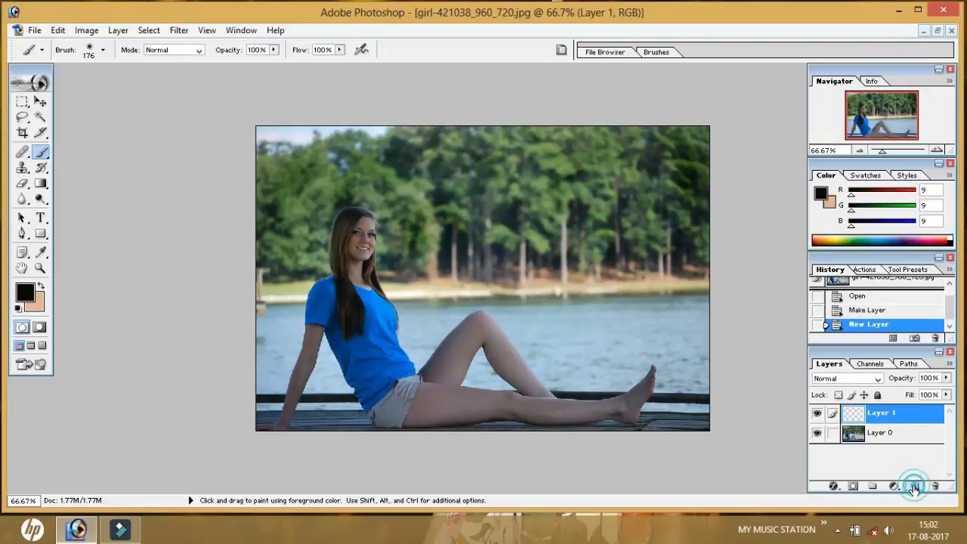
pyautogui.doubleClick(898, 415)
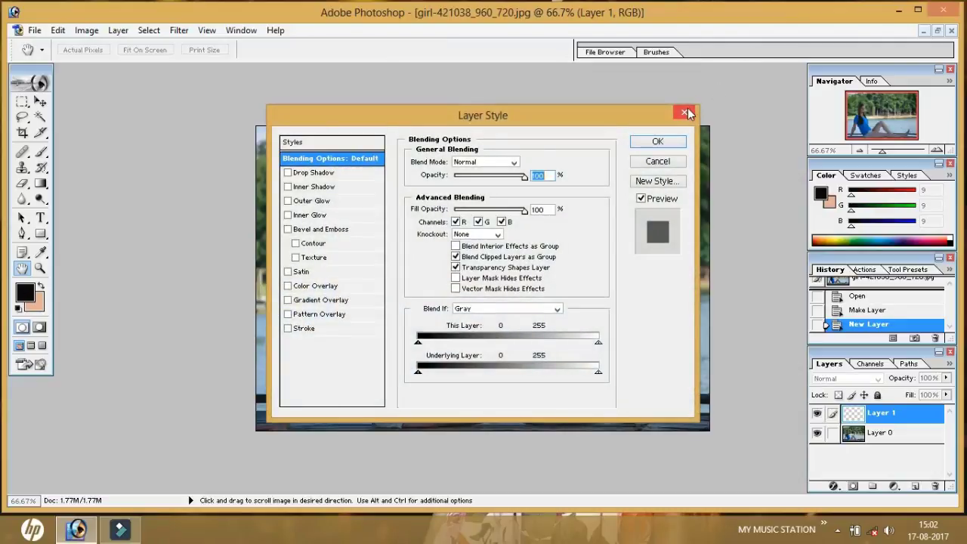
pyautogui.click(683, 112)
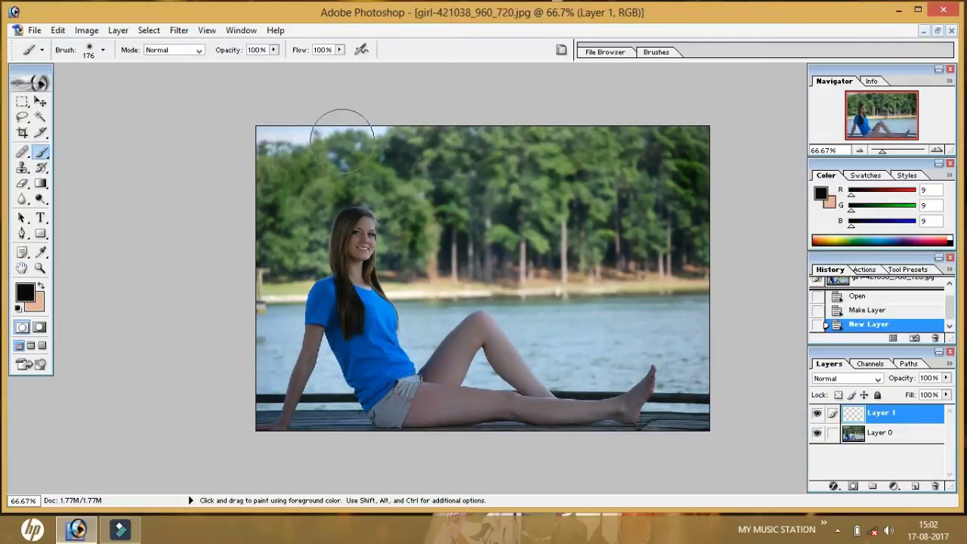
# Brush black over the top, left side, water and remaining spots of Layer 1.
pyautogui.moveTo(277, 145)
pyautogui.mouseDown()
pyautogui.moveTo(662, 144)
pyautogui.moveTo(385, 147)
pyautogui.moveTo(315, 136)
pyautogui.moveTo(447, 195)
pyautogui.moveTo(270, 196)
pyautogui.moveTo(291, 237)
pyautogui.moveTo(313, 388)
pyautogui.mouseUp()
pyautogui.moveTo(309, 339)
pyautogui.mouseDown()
pyautogui.moveTo(292, 389)
pyautogui.moveTo(287, 302)
pyautogui.moveTo(419, 225)
pyautogui.moveTo(274, 302)
pyautogui.moveTo(224, 401)
pyautogui.moveTo(723, 279)
pyautogui.moveTo(516, 410)
pyautogui.moveTo(660, 438)
pyautogui.moveTo(607, 411)
pyautogui.moveTo(738, 414)
pyautogui.mouseUp()
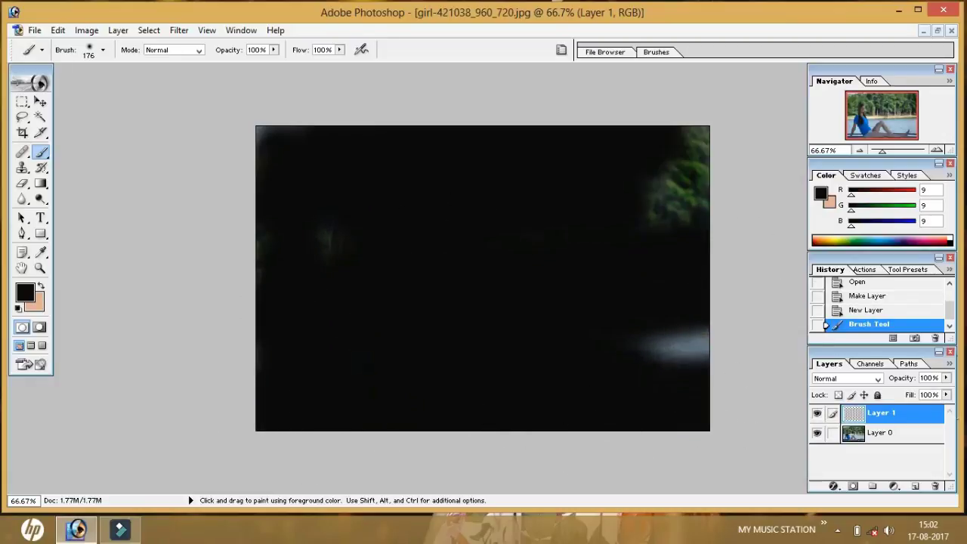
pyautogui.moveTo(672, 348)
pyautogui.mouseDown()
pyautogui.moveTo(787, 226)
pyautogui.moveTo(680, 144)
pyautogui.moveTo(425, 214)
pyautogui.mouseUp()
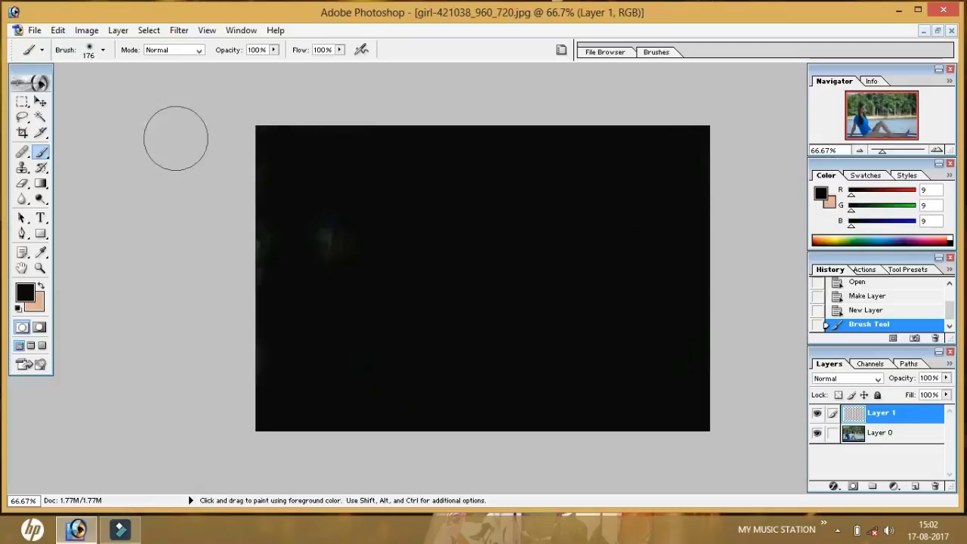
pyautogui.moveTo(175, 138); pyautogui.dragTo(616, 312)
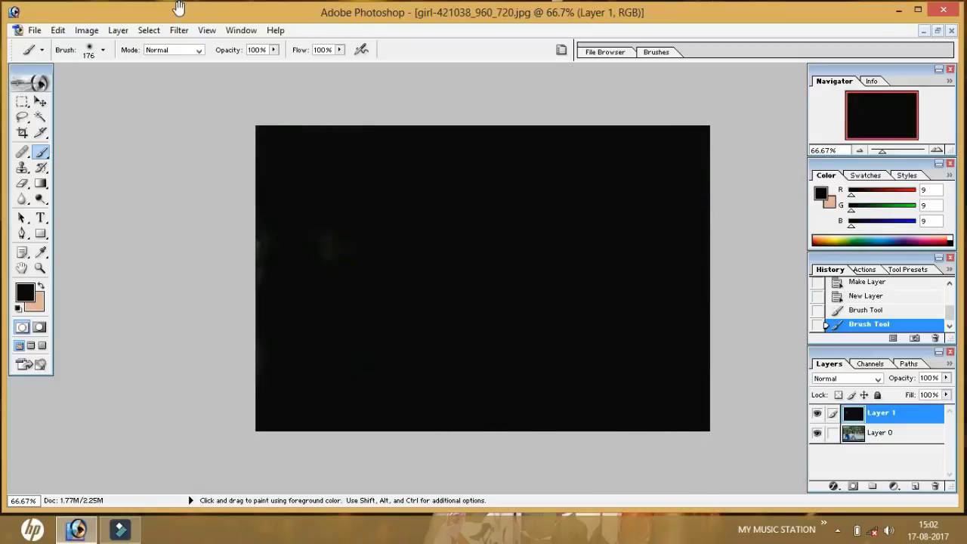
# Apply monochromatic Gaussian Add Noise at about 66% to the black Layer 1.
pyautogui.click(179, 30)
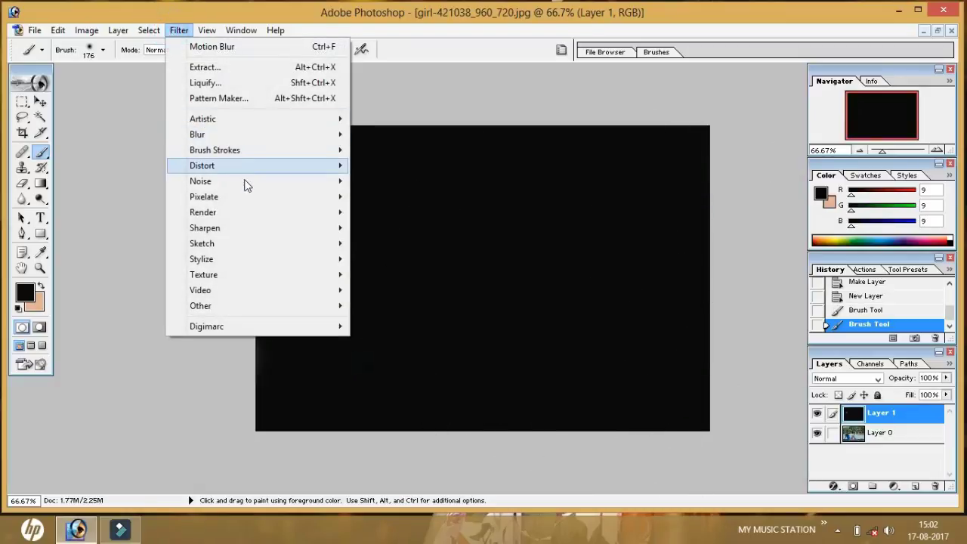
pyautogui.moveTo(200, 181)
pyautogui.click(378, 181)
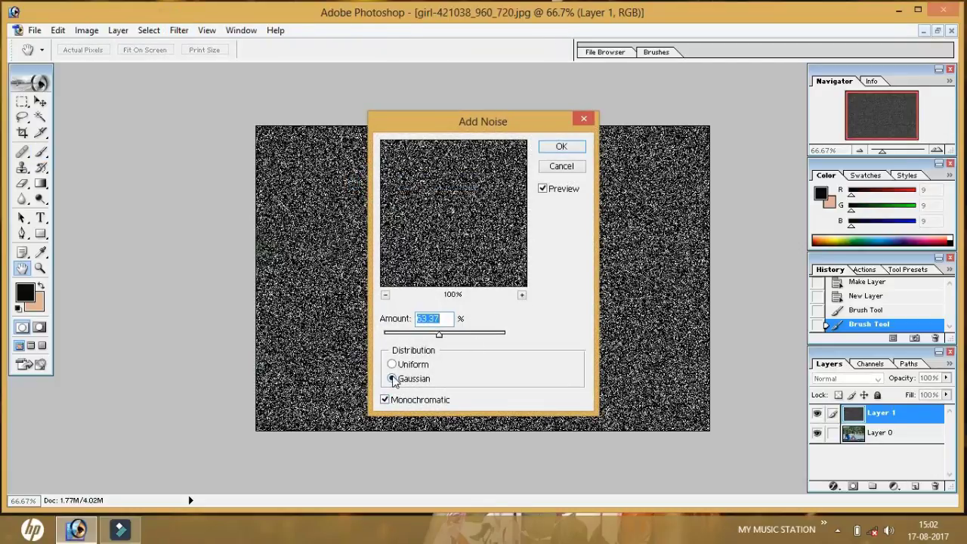
pyautogui.moveTo(439, 334); pyautogui.dragTo(441, 334)
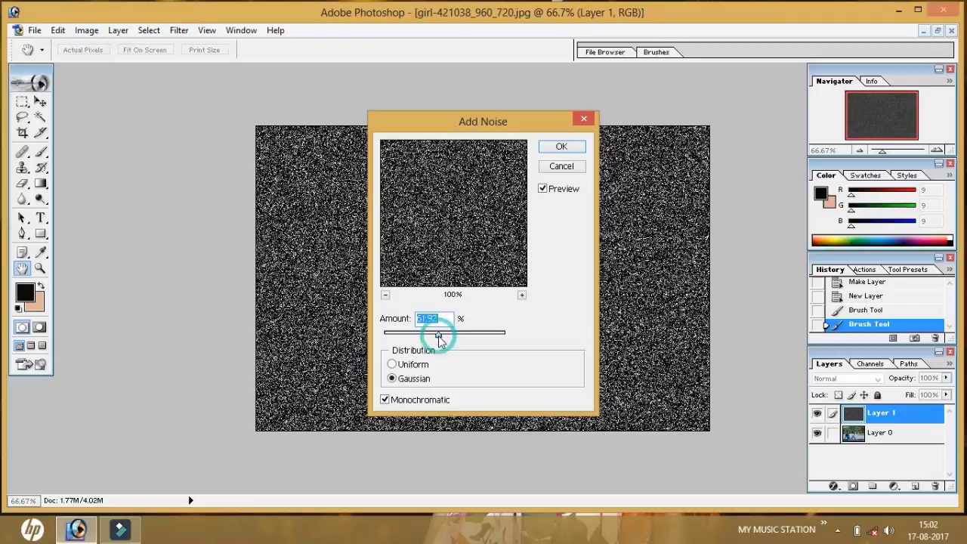
pyautogui.click(394, 380)
pyautogui.click(386, 399)
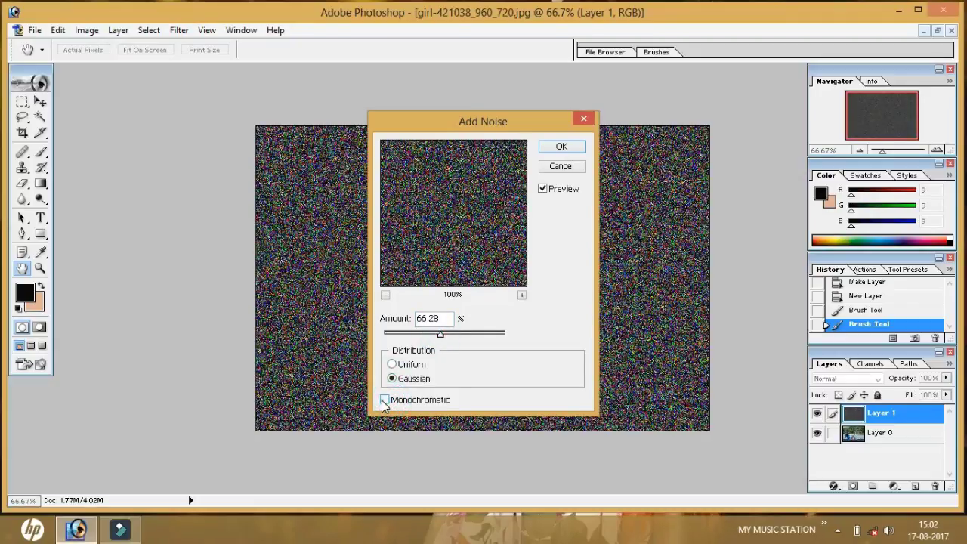
pyautogui.click(561, 148)
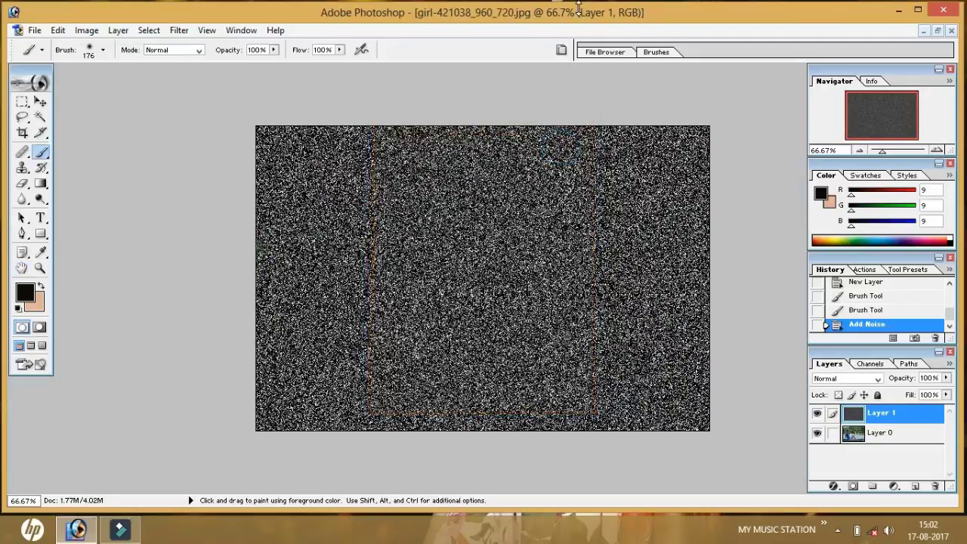
pyautogui.click(179, 30)
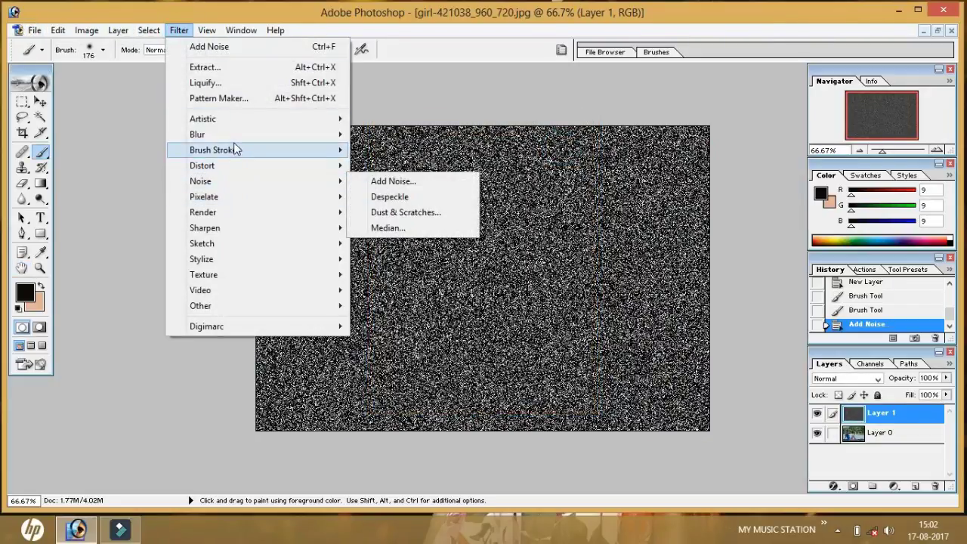
pyautogui.moveTo(197, 134)
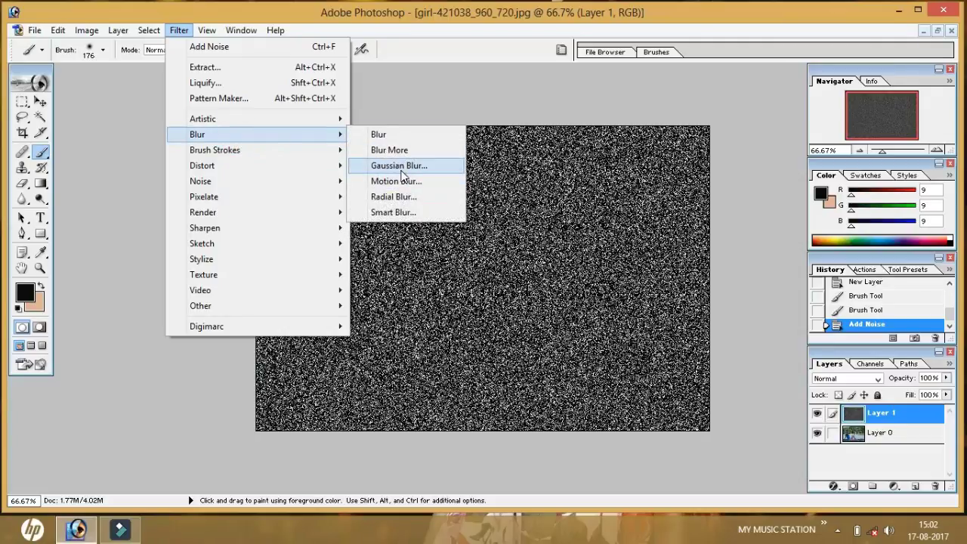
# Apply a Gaussian Blur with a 1-pixel radius to the noise layer.
pyautogui.click(400, 167)
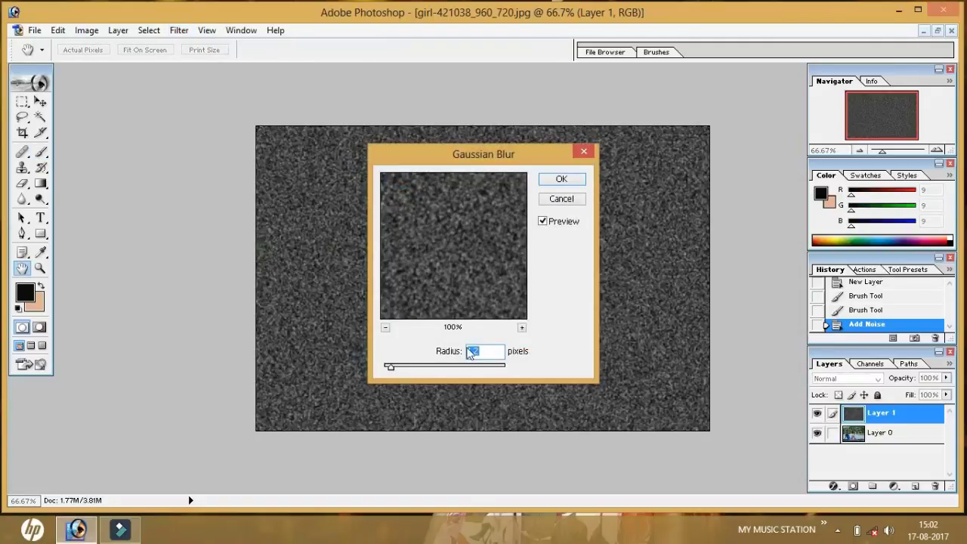
pyautogui.click(484, 353)
pyautogui.write('1.2')
pyautogui.click(559, 179)
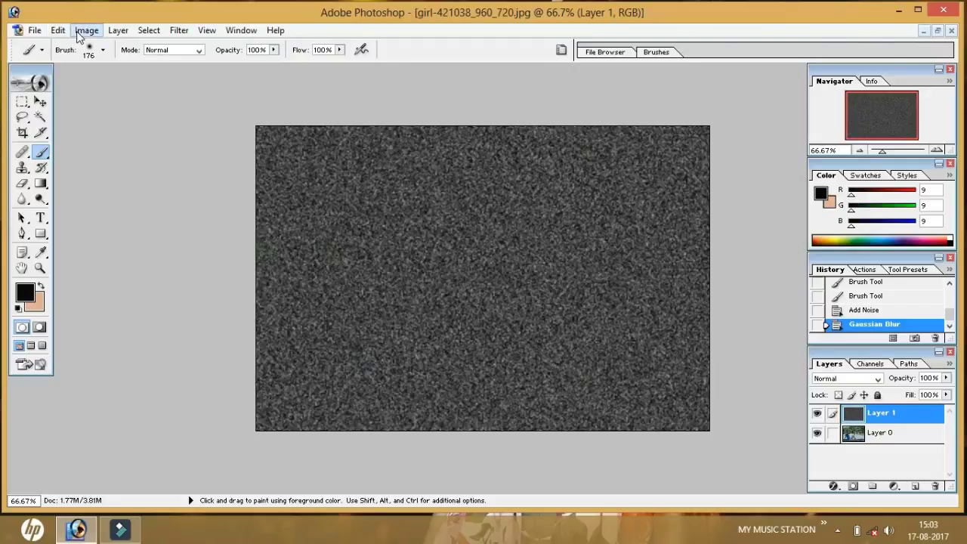
# Apply a Motion Blur at 90° angle and 10-pixel distance to Layer 1.
pyautogui.click(179, 30)
pyautogui.click(245, 135)
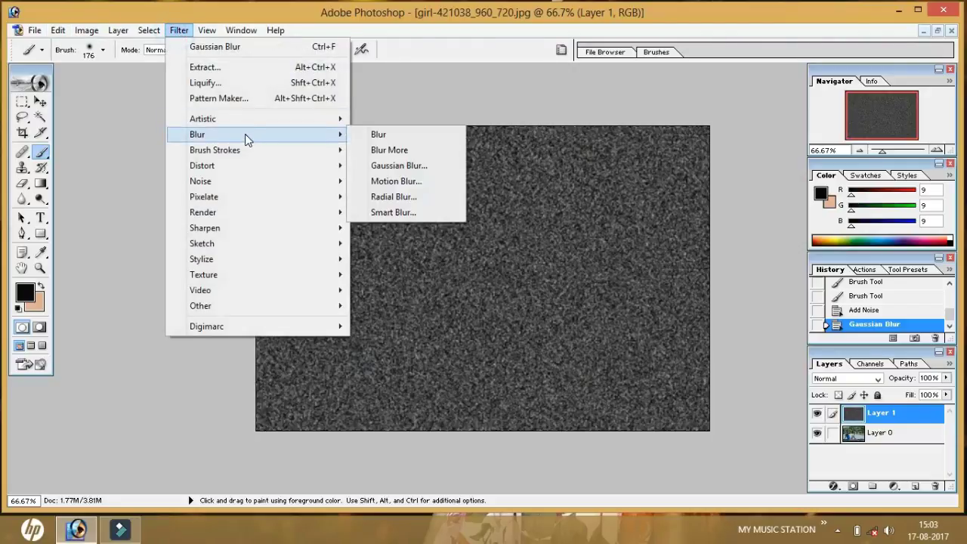
pyautogui.click(398, 181)
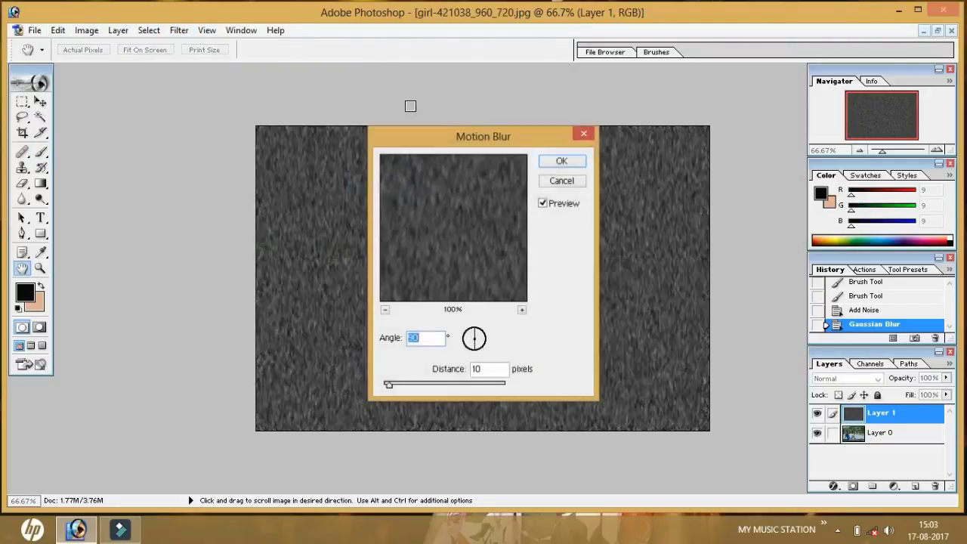
pyautogui.click(421, 340)
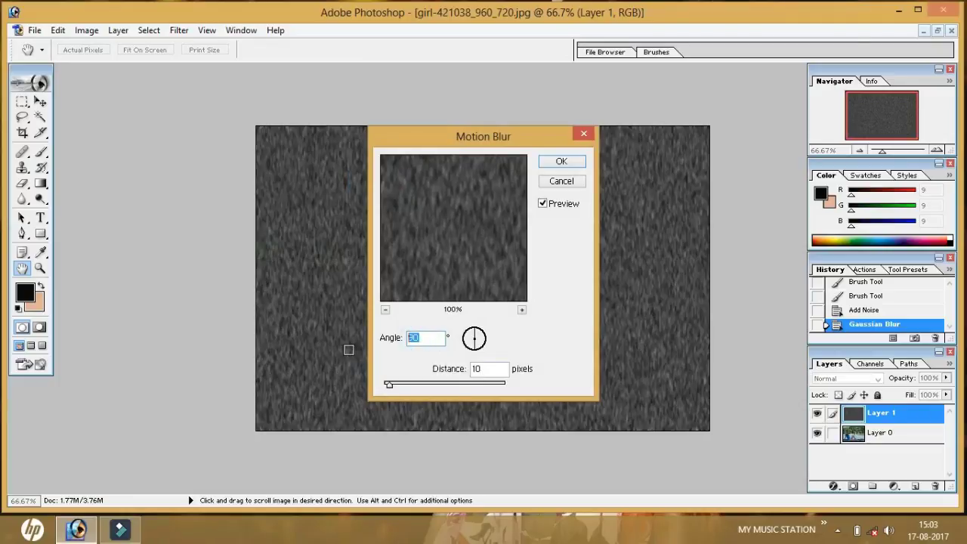
pyautogui.write('90')
pyautogui.click(567, 163)
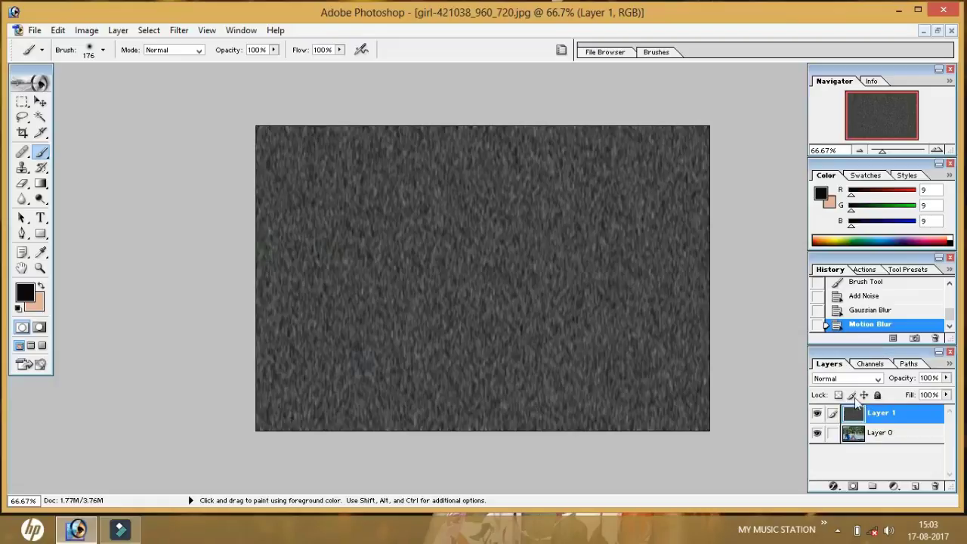
# Set Layer 1's blend mode to Screen, then bring up Levels with Ctrl+L.
pyautogui.click(861, 378)
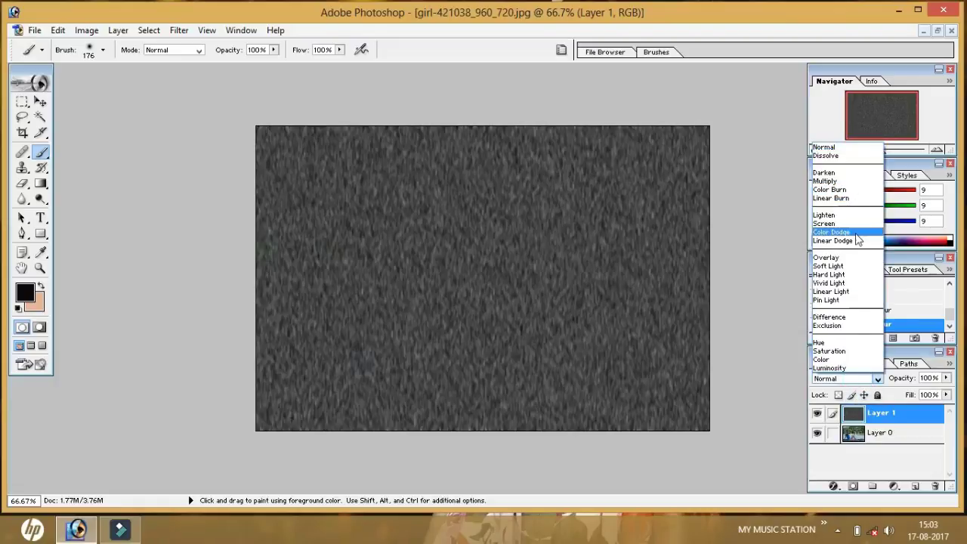
pyautogui.click(851, 224)
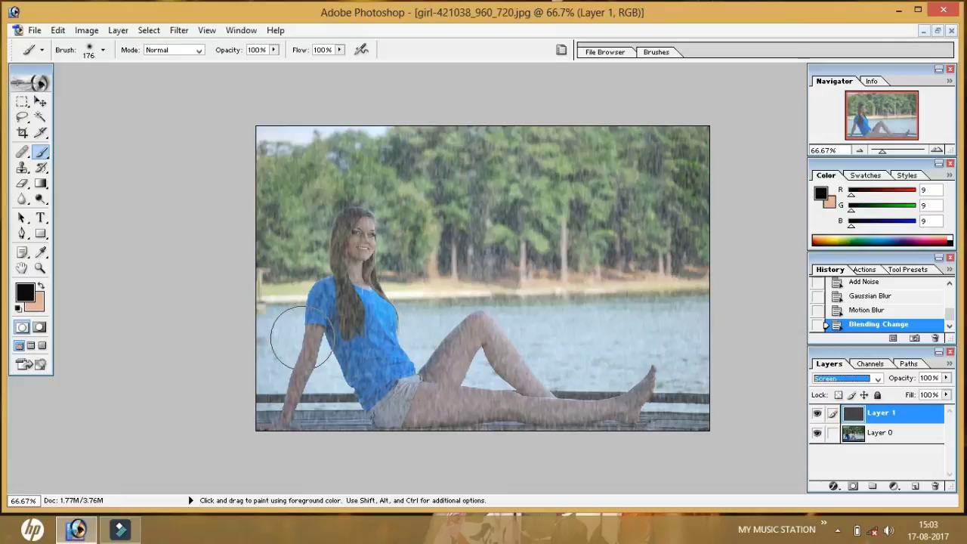
pyautogui.hotkey('ctrl', 'l')
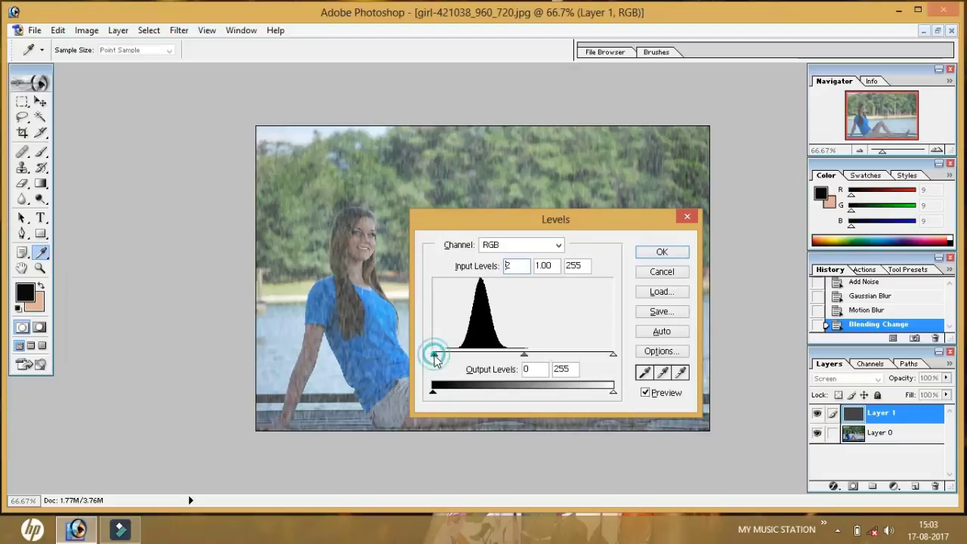
# Raise the rain layer's black input level to 53 in Levels and apply it.
pyautogui.moveTo(433, 354)
pyautogui.mouseDown()
pyautogui.moveTo(473, 358)
pyautogui.moveTo(466, 361)
pyautogui.mouseUp()
pyautogui.press('Return')
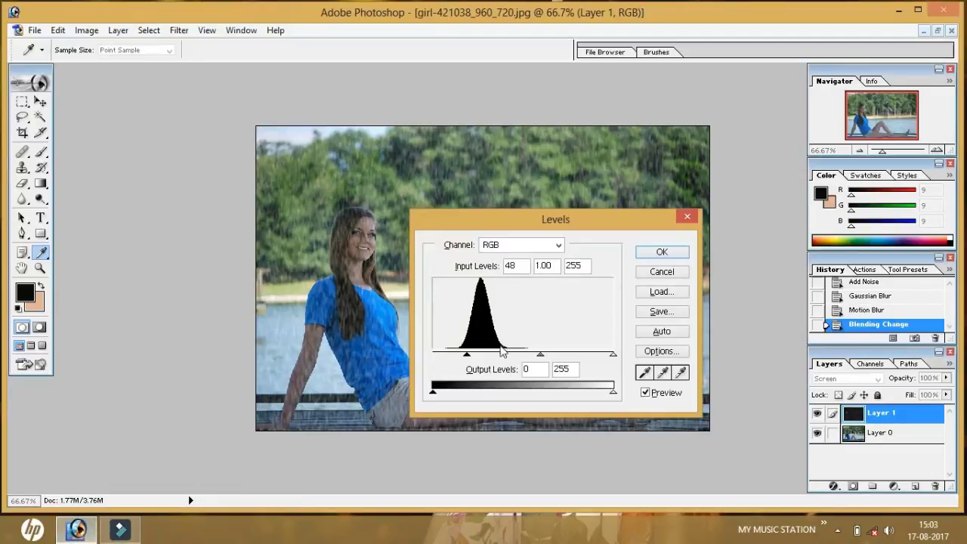
pyautogui.moveTo(468, 358); pyautogui.dragTo(471, 361)
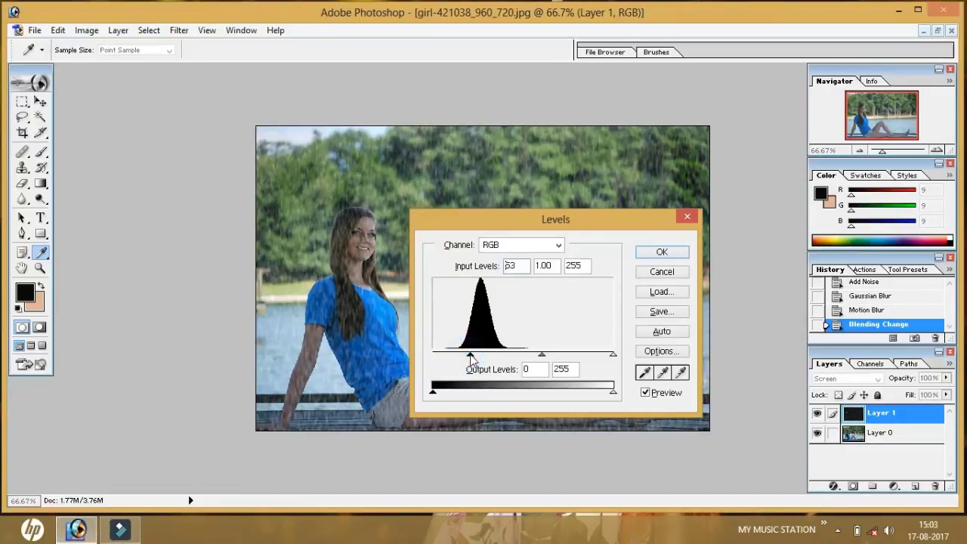
pyautogui.click(660, 252)
pyautogui.press('b')
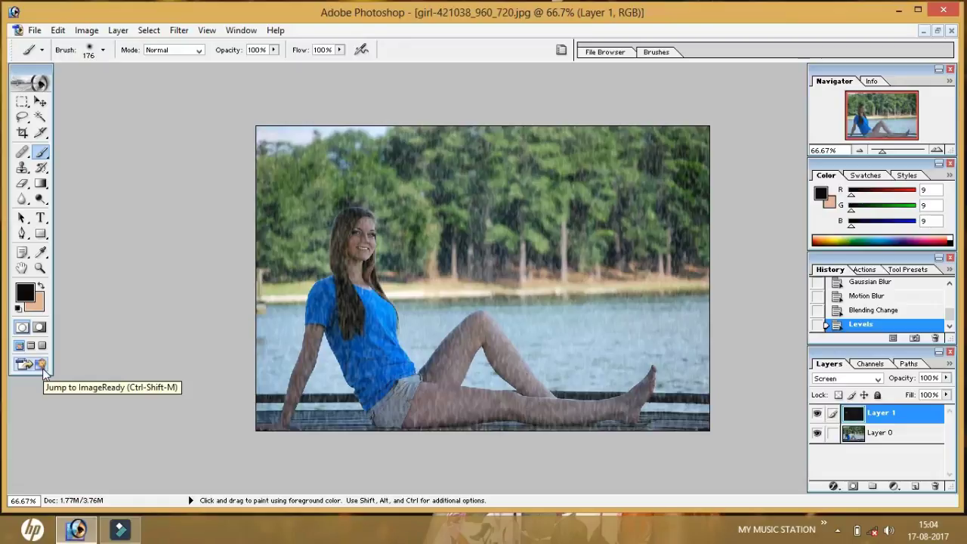
# Free-transform the rain layer to about 123% width and 108% height, past the canvas edges.
pyautogui.hotkey('ctrl', 't')
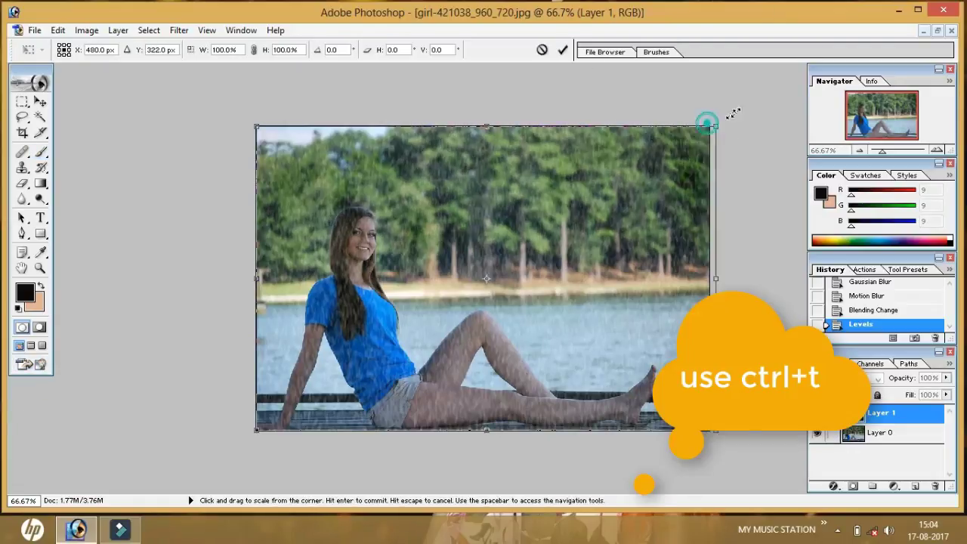
pyautogui.moveTo(708, 127)
pyautogui.mouseDown()
pyautogui.moveTo(770, 107)
pyautogui.moveTo(807, 112)
pyautogui.mouseUp()
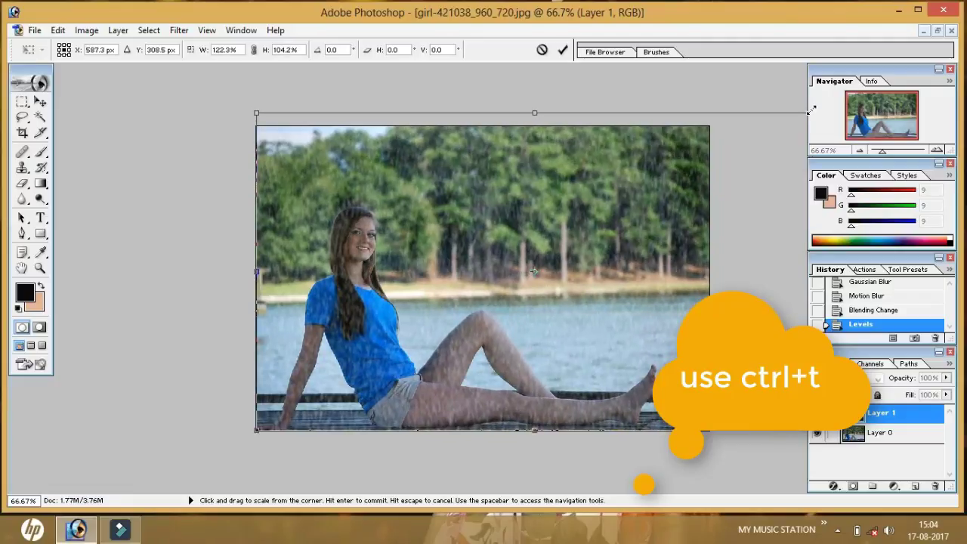
pyautogui.moveTo(634, 235); pyautogui.dragTo(592, 232)
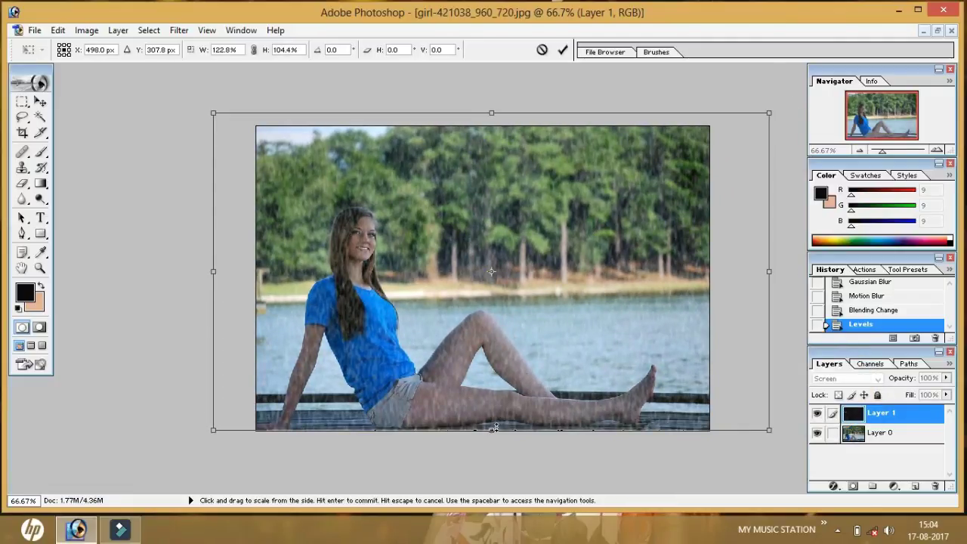
pyautogui.moveTo(491, 430); pyautogui.dragTo(493, 442)
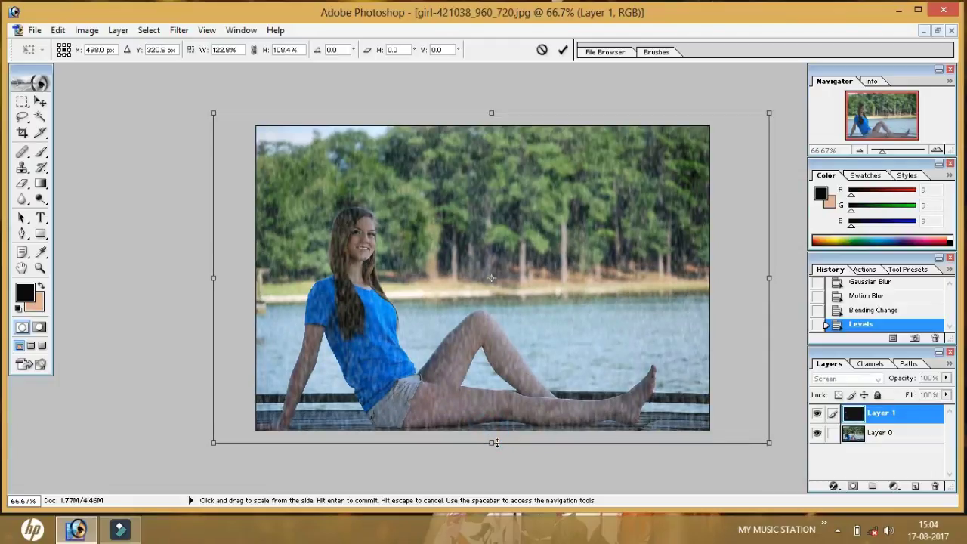
pyautogui.press('b')
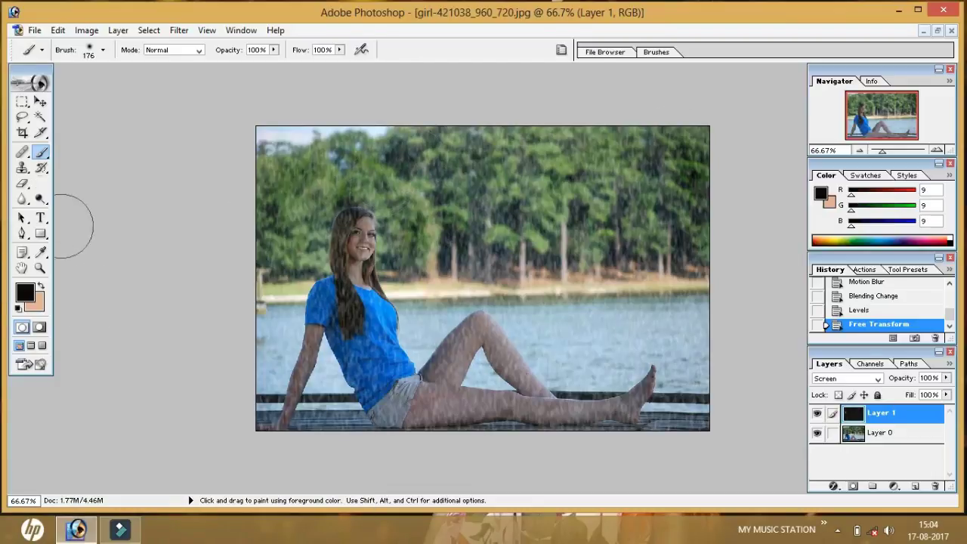
# Jump the image to ImageReady, maximise its window and move the Animation palette aside.
pyautogui.click(40, 364)
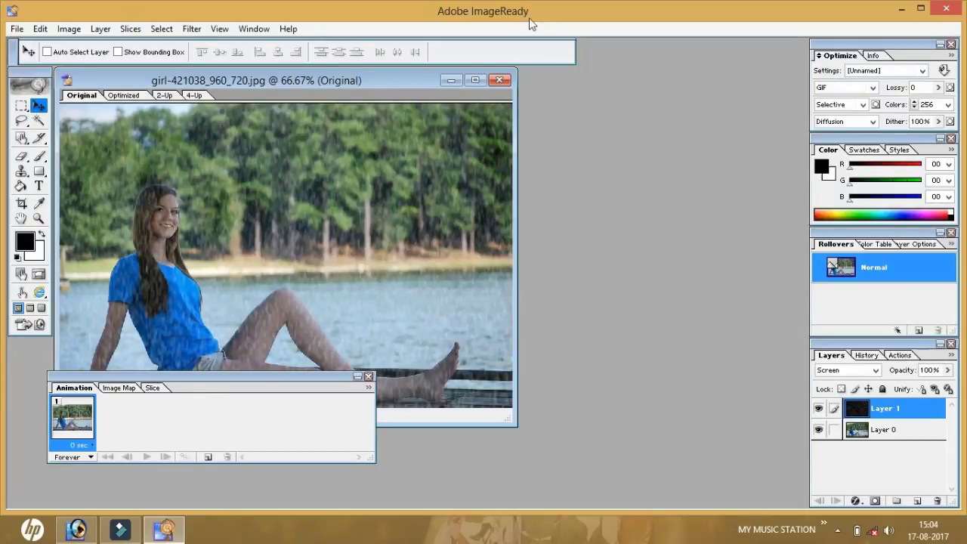
pyautogui.click(475, 80)
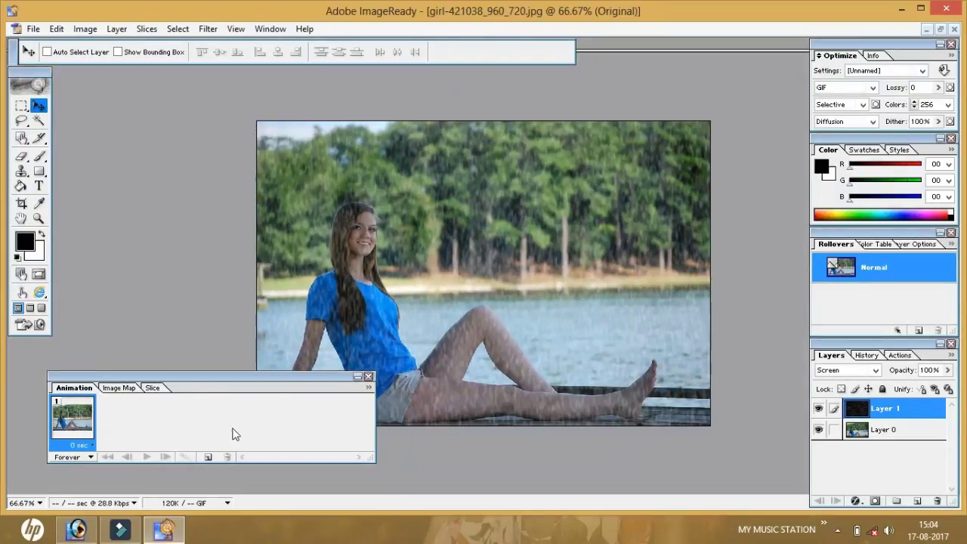
pyautogui.click(201, 376)
pyautogui.moveTo(184, 376); pyautogui.dragTo(187, 379)
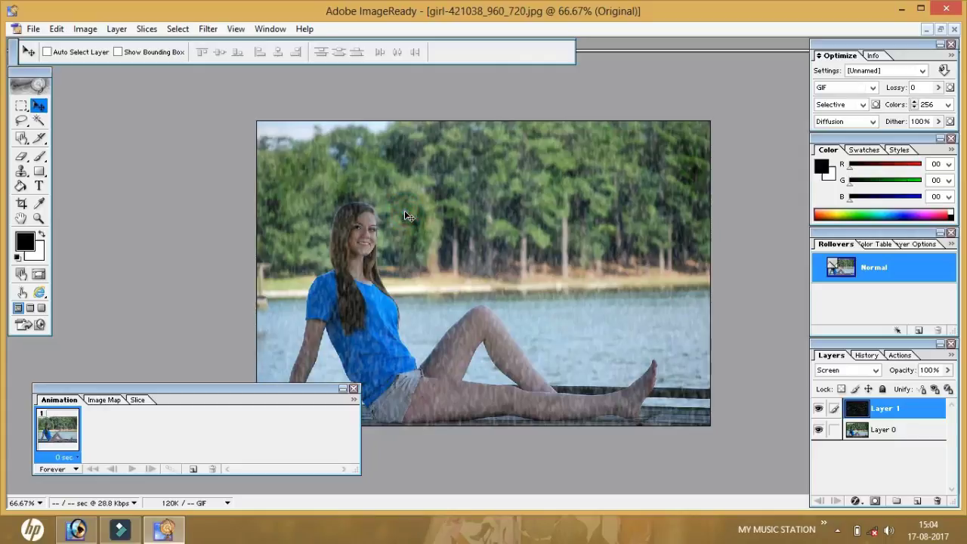
# Free-transform the rain layer: enlarge it past the left edge, stretch it taller, and nudge it left and up.
pyautogui.hotkey('ctrl', 't')
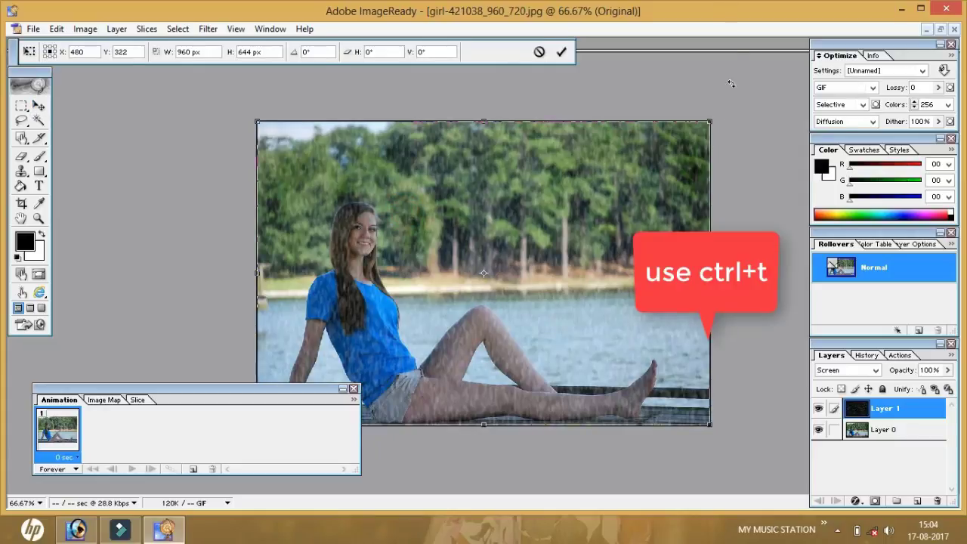
pyautogui.moveTo(710, 119); pyautogui.dragTo(757, 76)
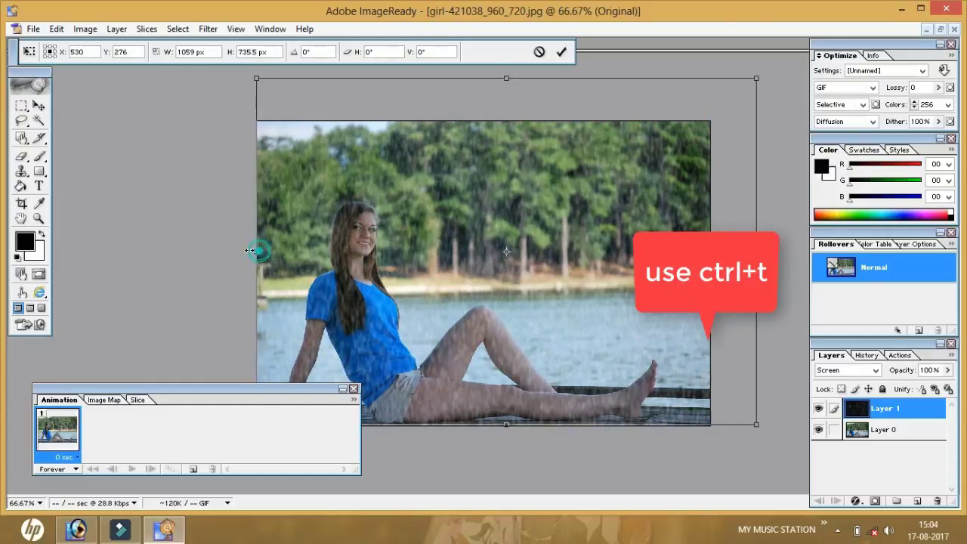
pyautogui.moveTo(259, 250); pyautogui.dragTo(235, 251)
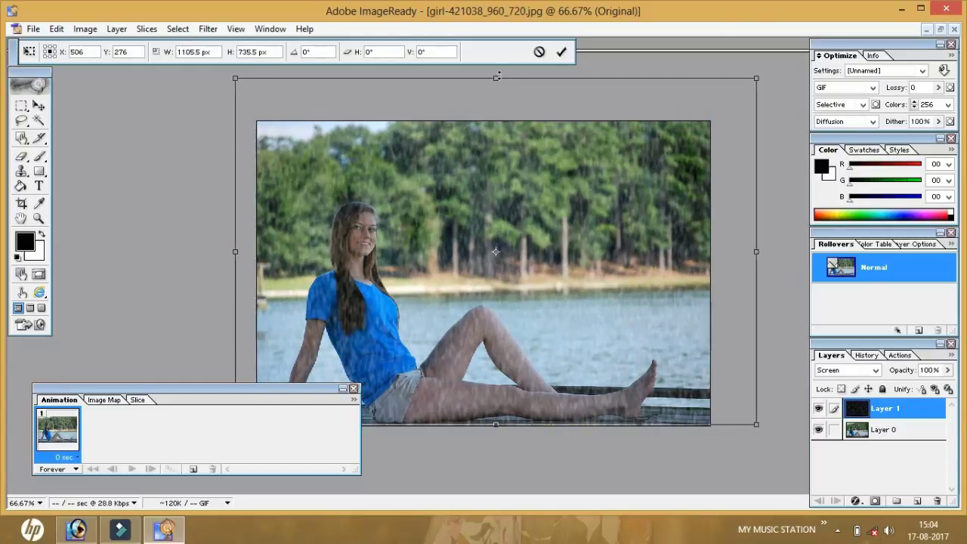
pyautogui.moveTo(497, 76); pyautogui.dragTo(497, 53)
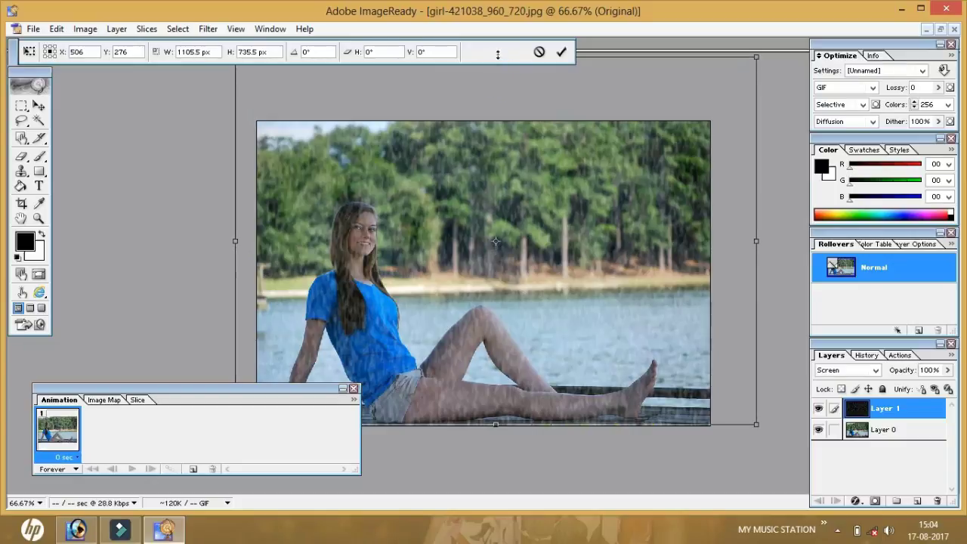
pyautogui.moveTo(524, 217); pyautogui.dragTo(508, 220)
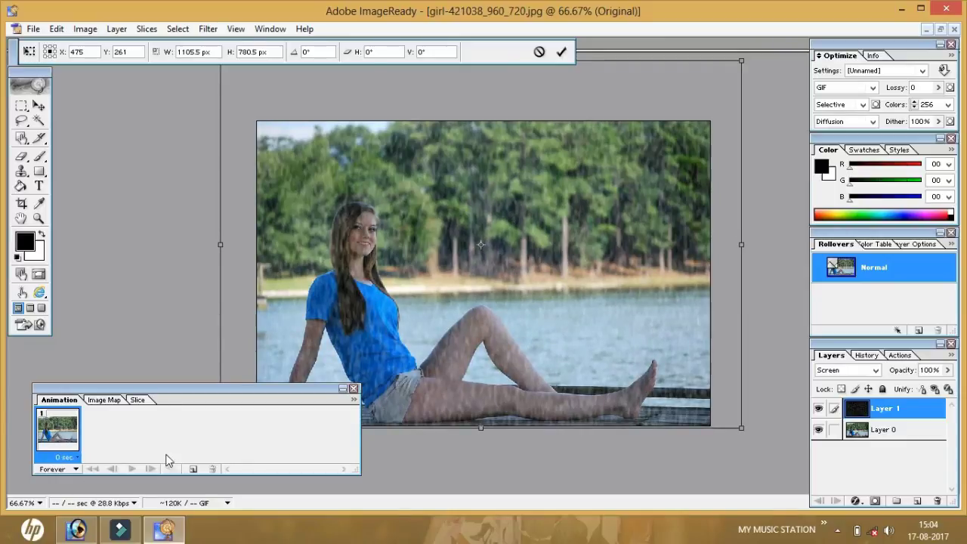
# Duplicate the first animation frame to create a second rain frame.
pyautogui.click(194, 469)
pyautogui.click(194, 470)
pyautogui.click(352, 283)
# Commit the transform and build frames 2–5, dragging Layer 1's rain overlay to a new position each time.
pyautogui.press('Return')
pyautogui.click(193, 470)
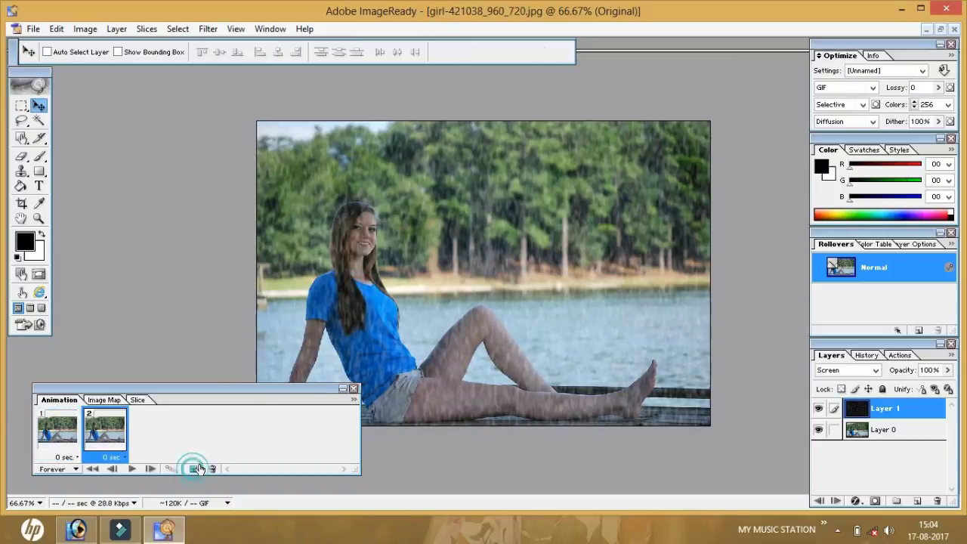
pyautogui.click(412, 222)
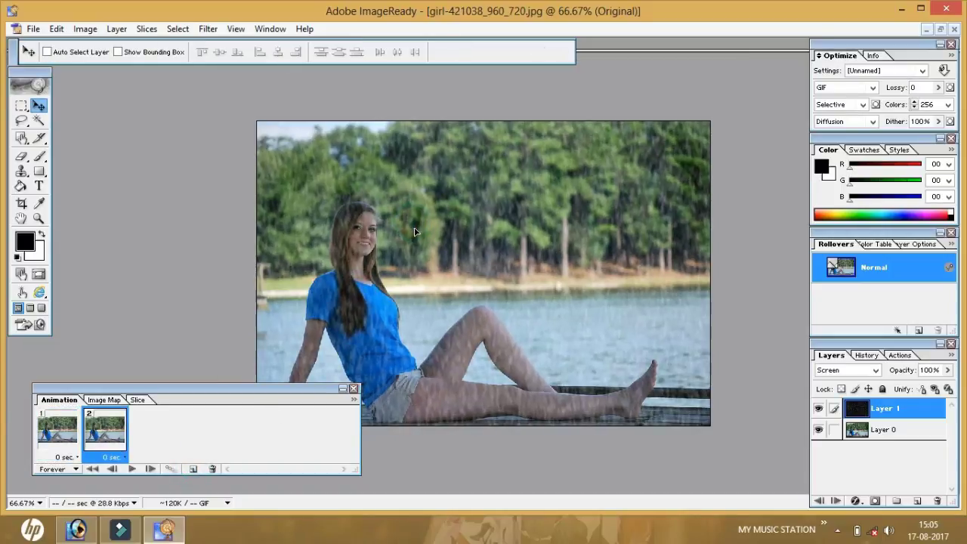
pyautogui.moveTo(412, 222); pyautogui.dragTo(313, 323)
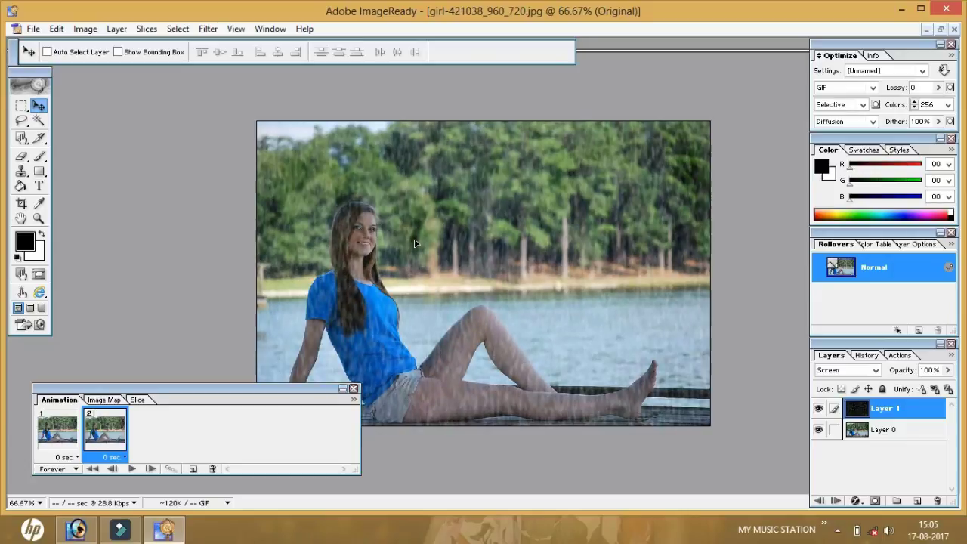
pyautogui.click(192, 469)
pyautogui.moveTo(436, 221)
pyautogui.mouseDown()
pyautogui.moveTo(436, 245)
pyautogui.moveTo(378, 307)
pyautogui.mouseUp()
pyautogui.click(192, 469)
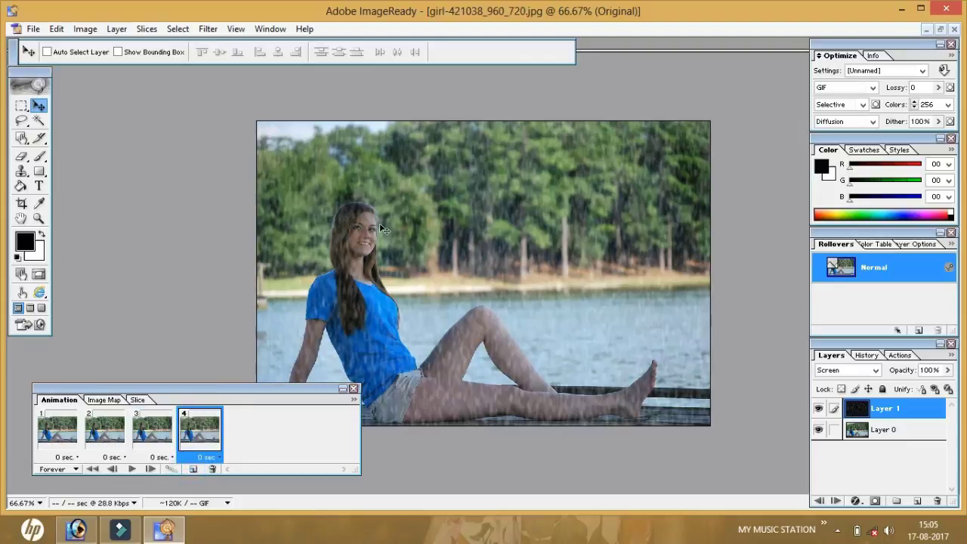
pyautogui.moveTo(395, 210); pyautogui.dragTo(395, 231)
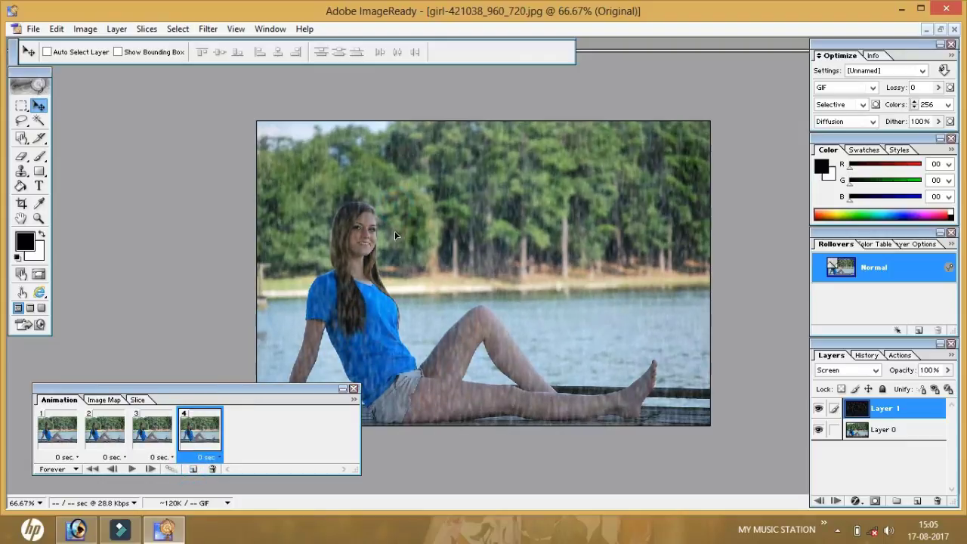
pyautogui.click(192, 469)
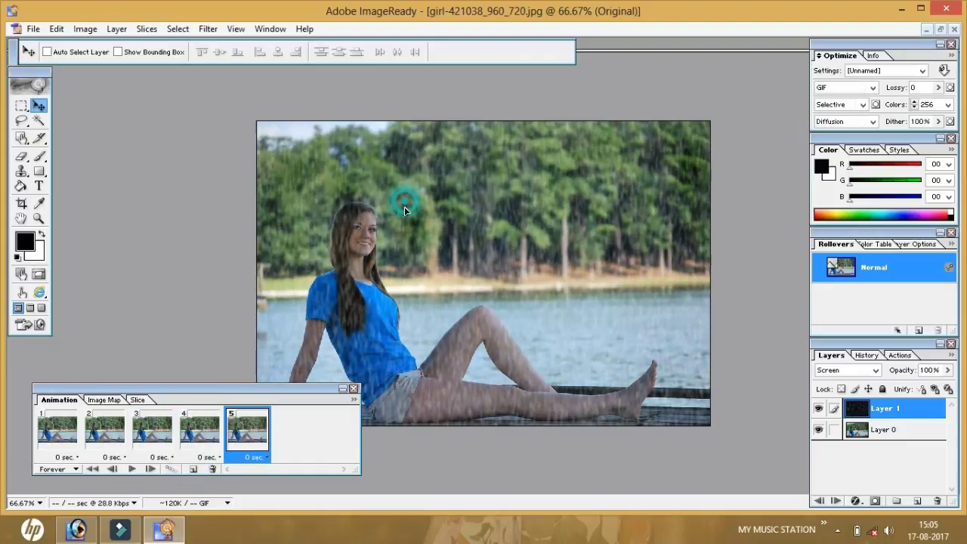
pyautogui.moveTo(404, 206); pyautogui.dragTo(404, 221)
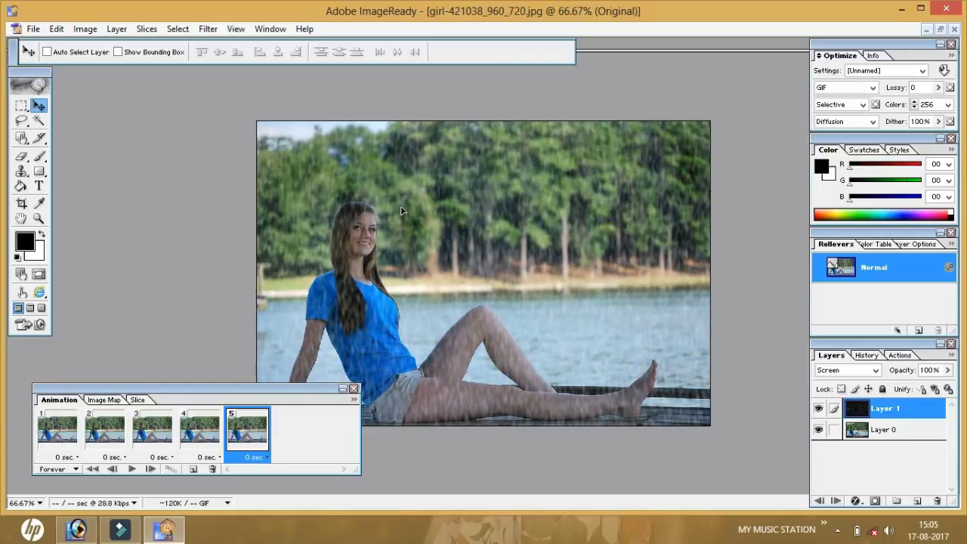
# Add frame 6, set frames 1 and 6 to a 0.2 sec delay, then play and stop the preview.
pyautogui.click(193, 469)
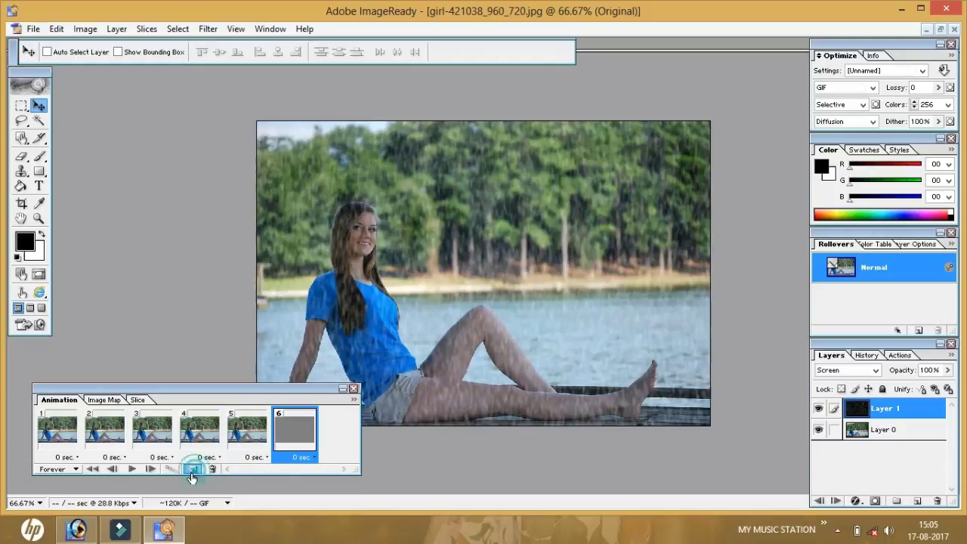
pyautogui.click(79, 458)
pyautogui.click(65, 322)
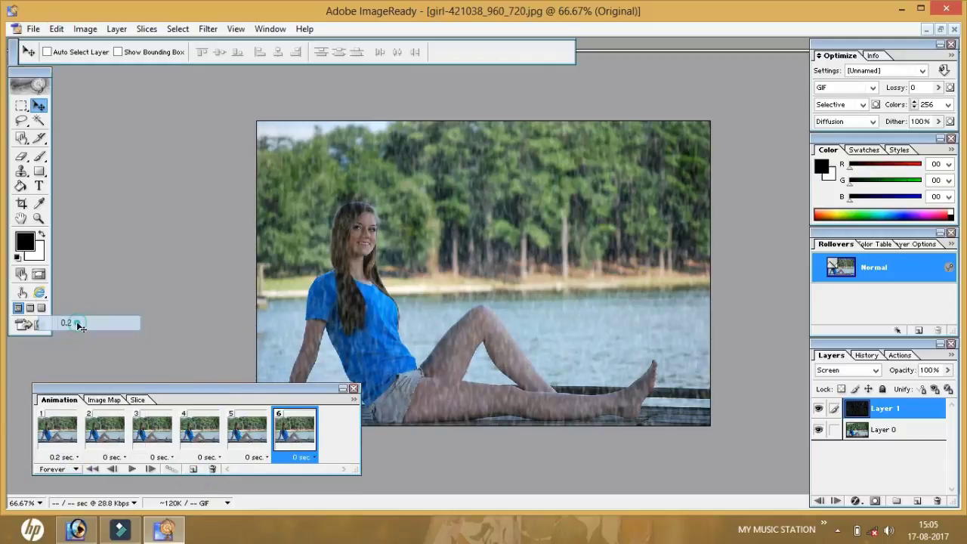
pyautogui.click(298, 459)
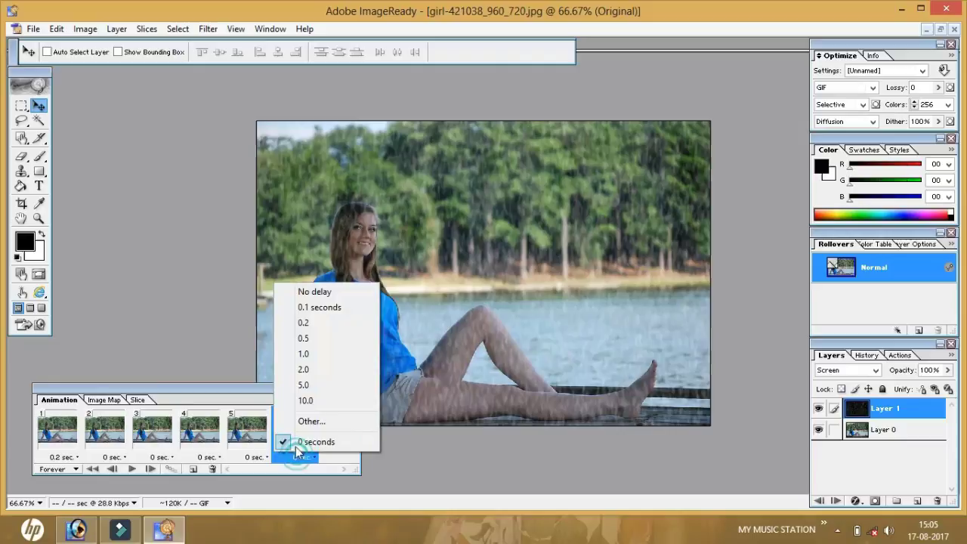
pyautogui.click(316, 323)
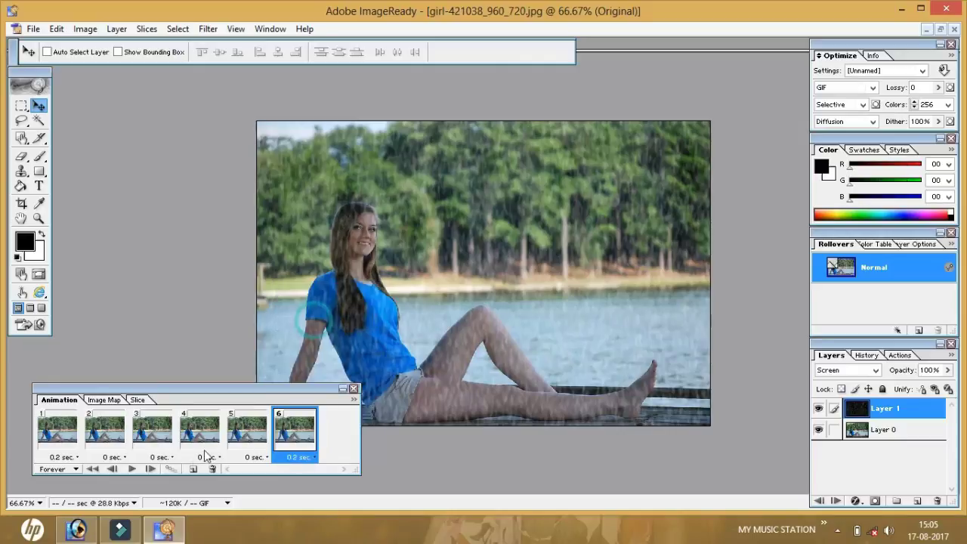
pyautogui.click(128, 469)
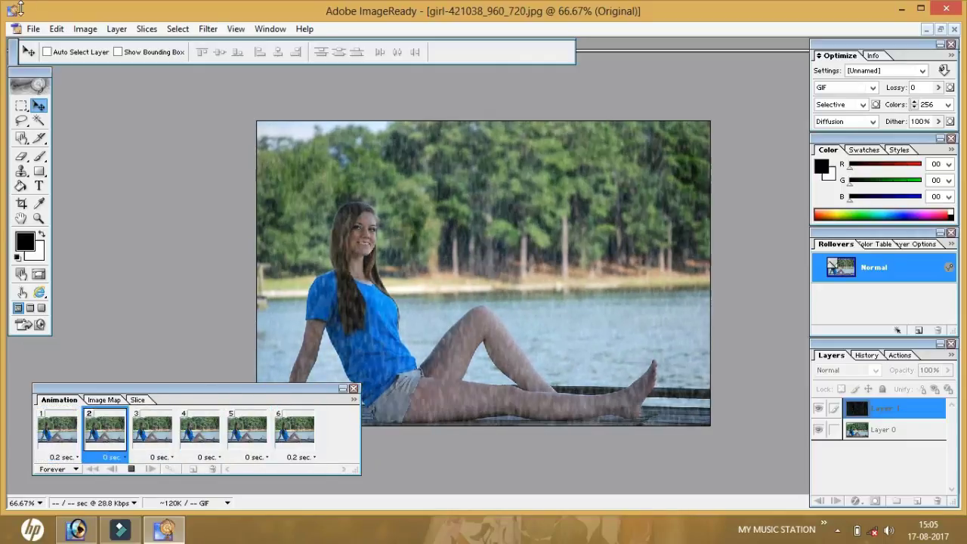
pyautogui.click(129, 469)
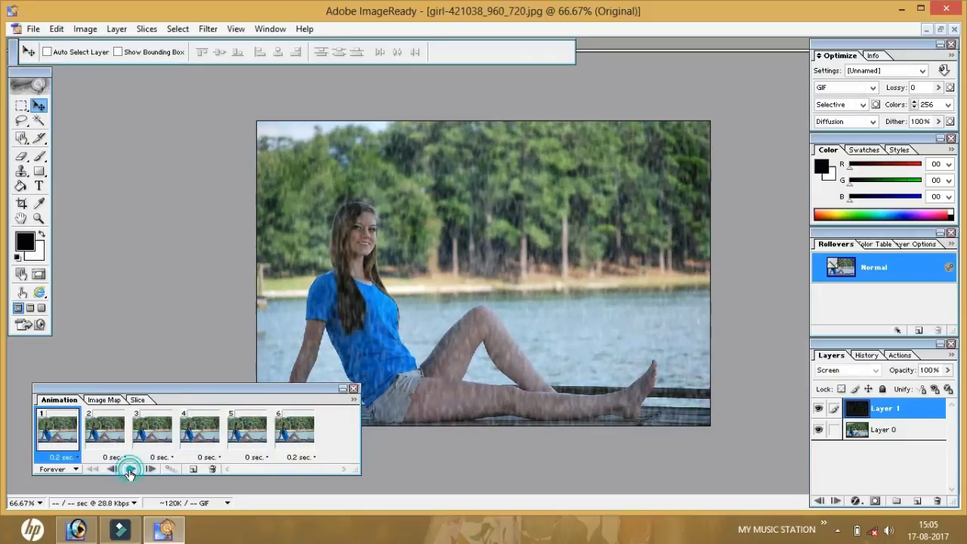
# Save Optimized the animation as the GIF girl-421038_960_720 on the Desktop.
pyautogui.click(33, 30)
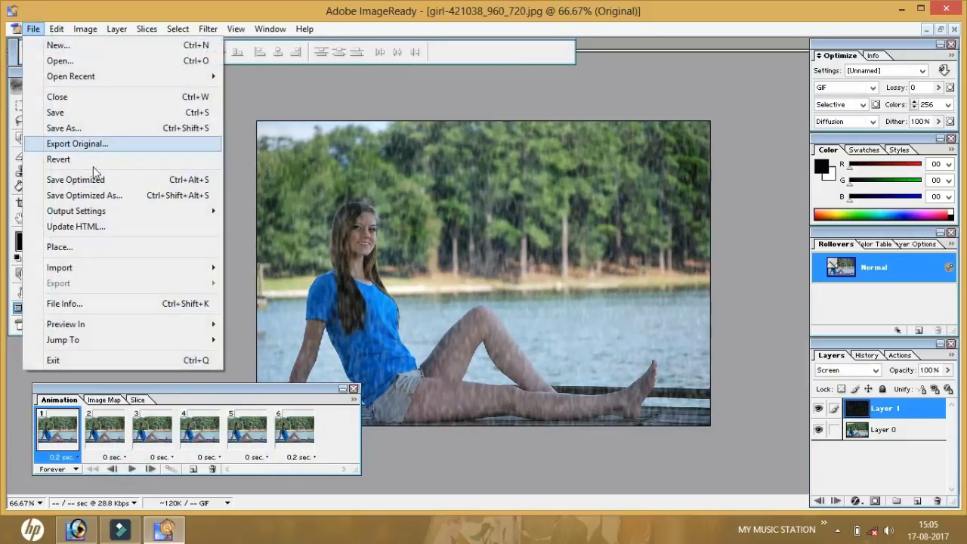
pyautogui.click(98, 180)
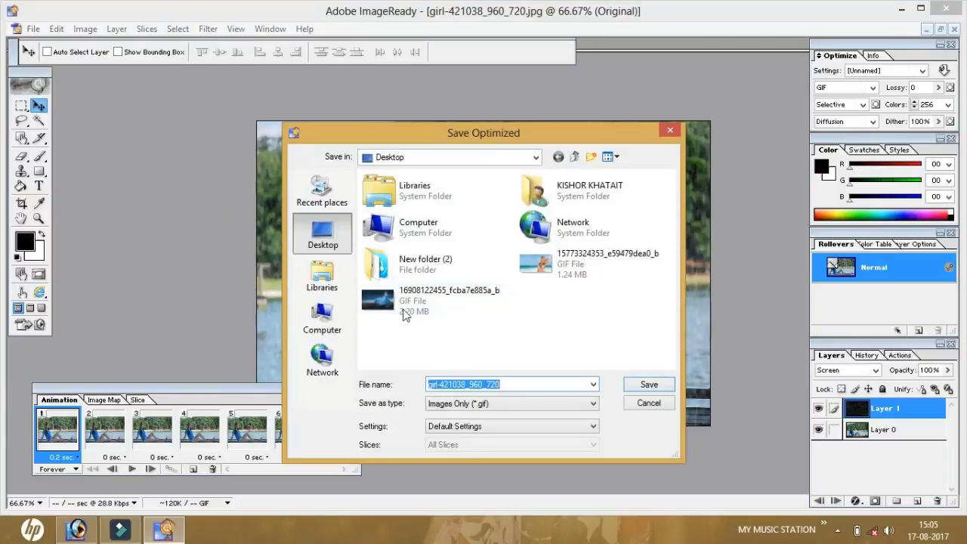
pyautogui.click(647, 385)
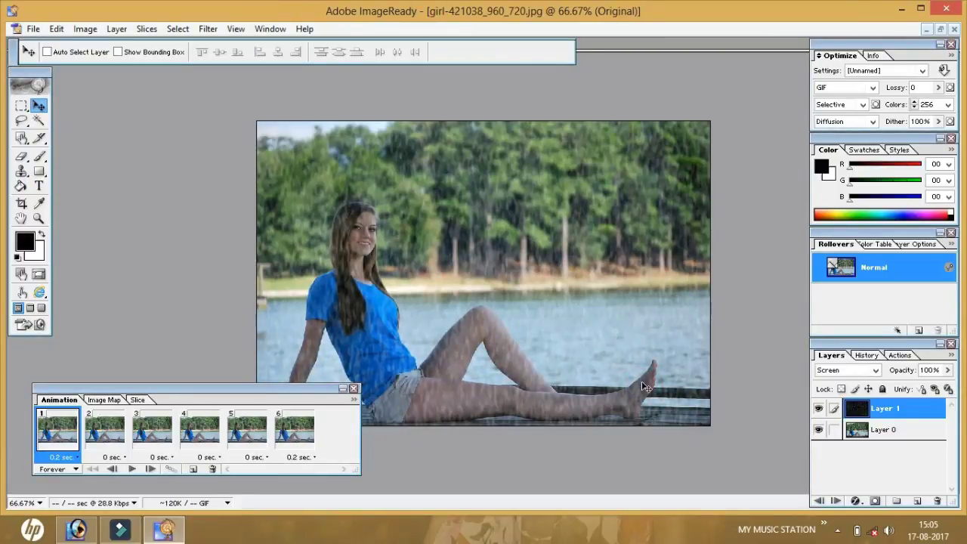
# Minimize ImageReady and open the girl-421038 GIF from the desktop to watch it.
pyautogui.click(901, 9)
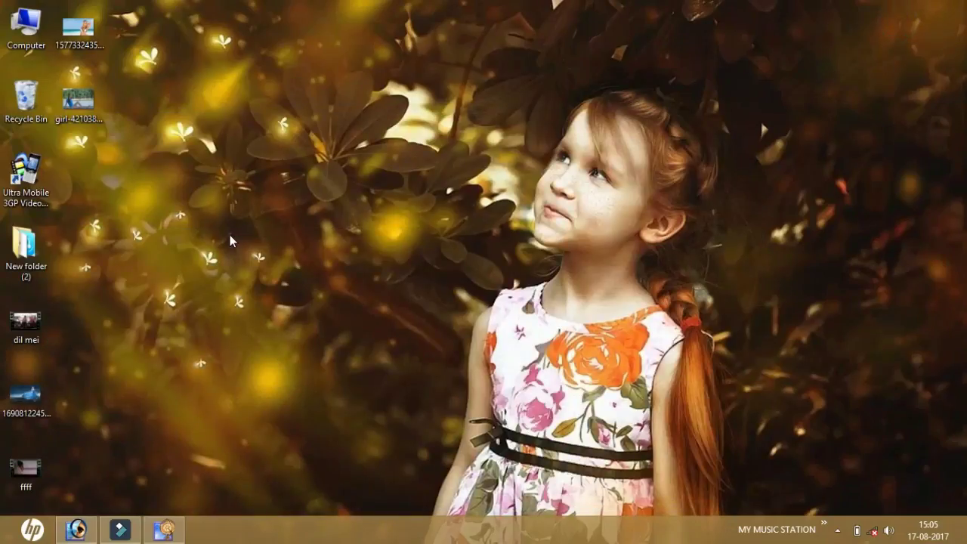
pyautogui.doubleClick(77, 100)
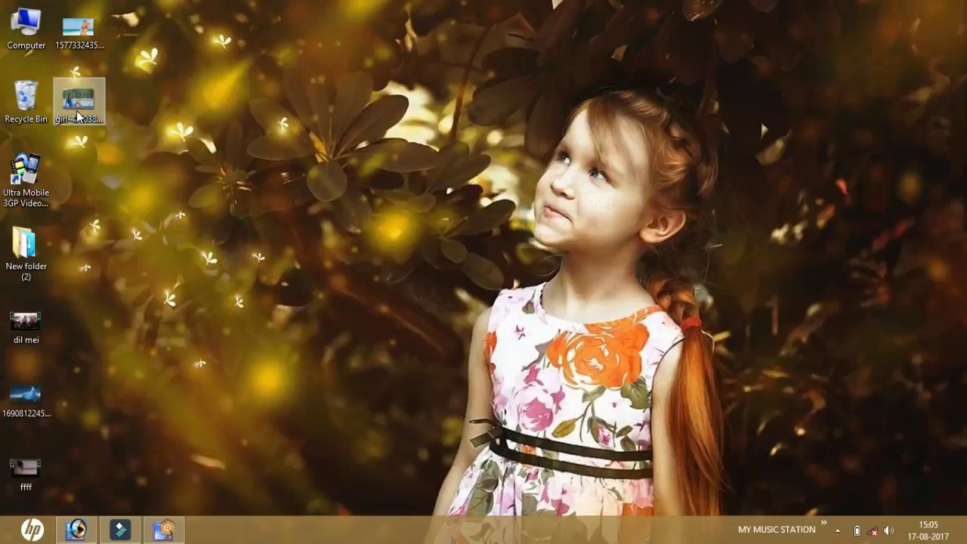